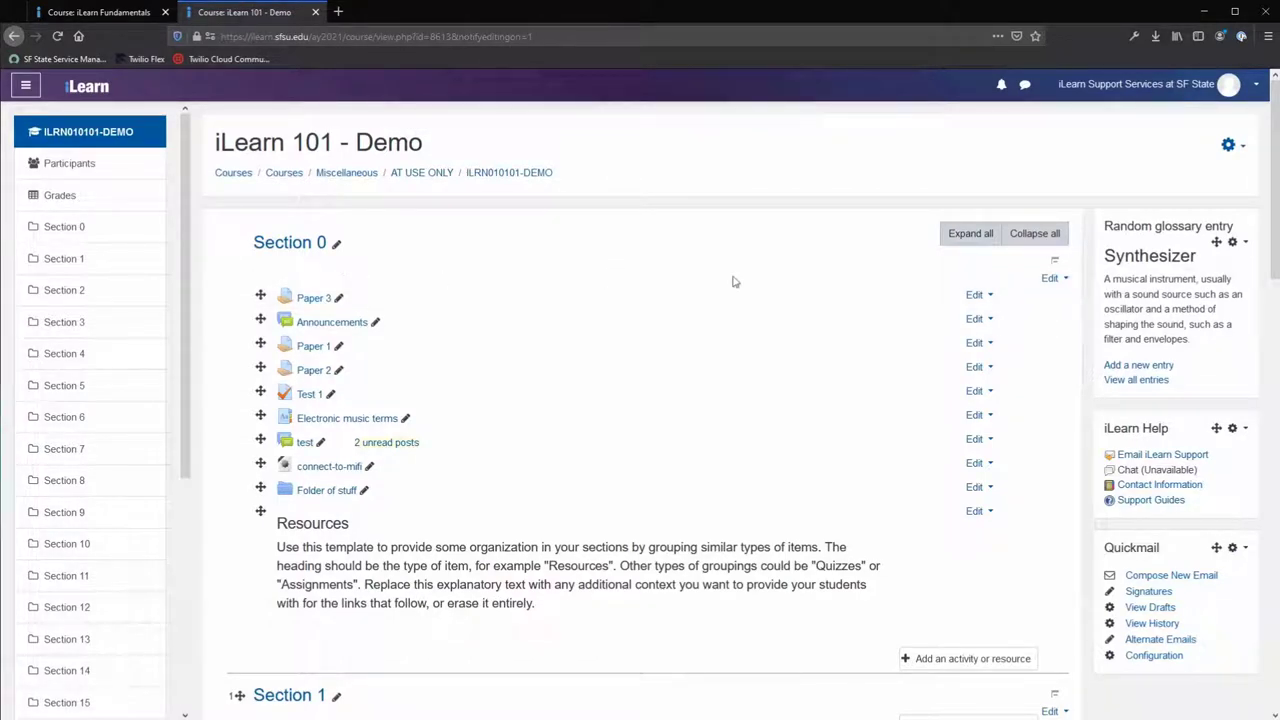
# Open Section 0 for editing and enter "Welcome to the course." in its summary
pyautogui.click(1052, 280)
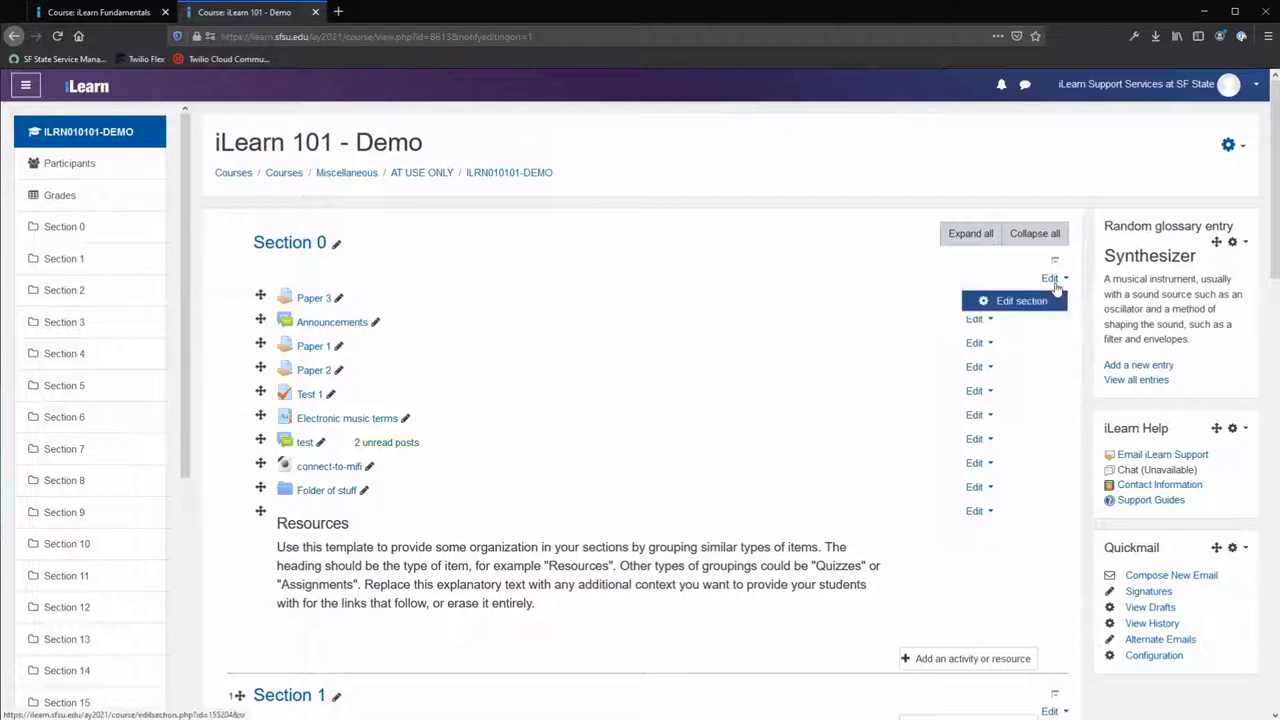
pyautogui.click(1043, 304)
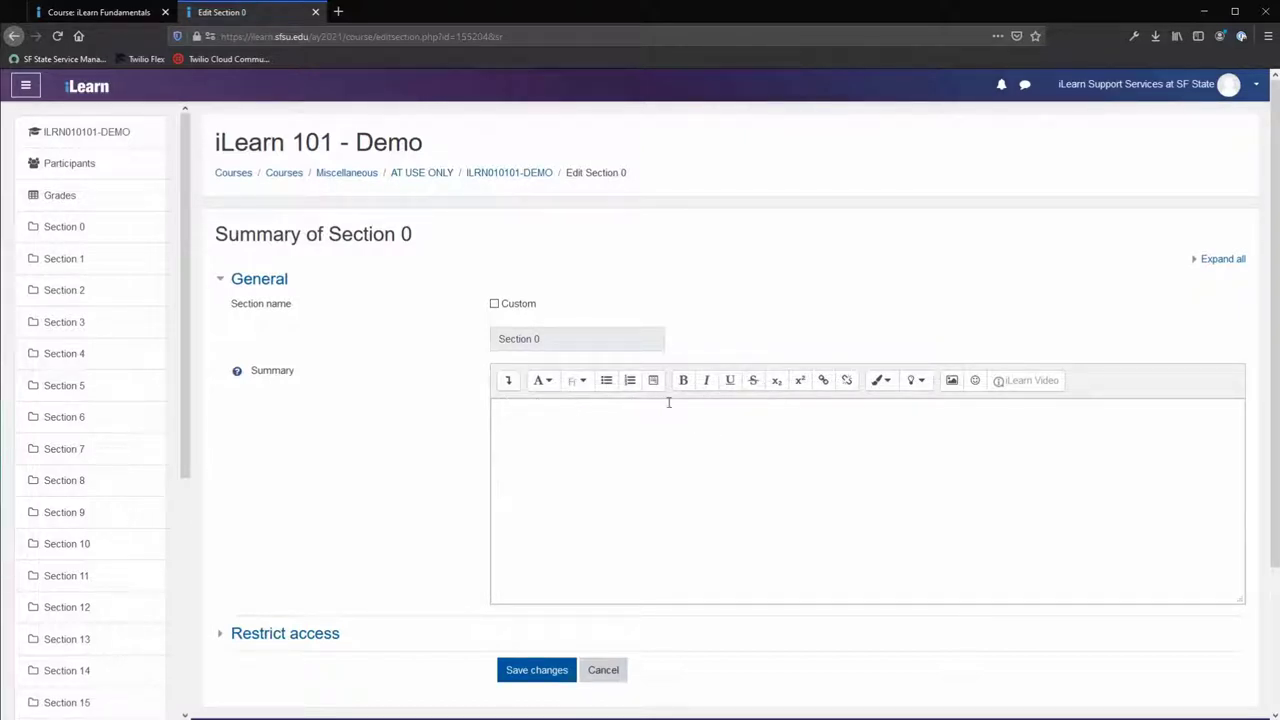
pyautogui.click(666, 441)
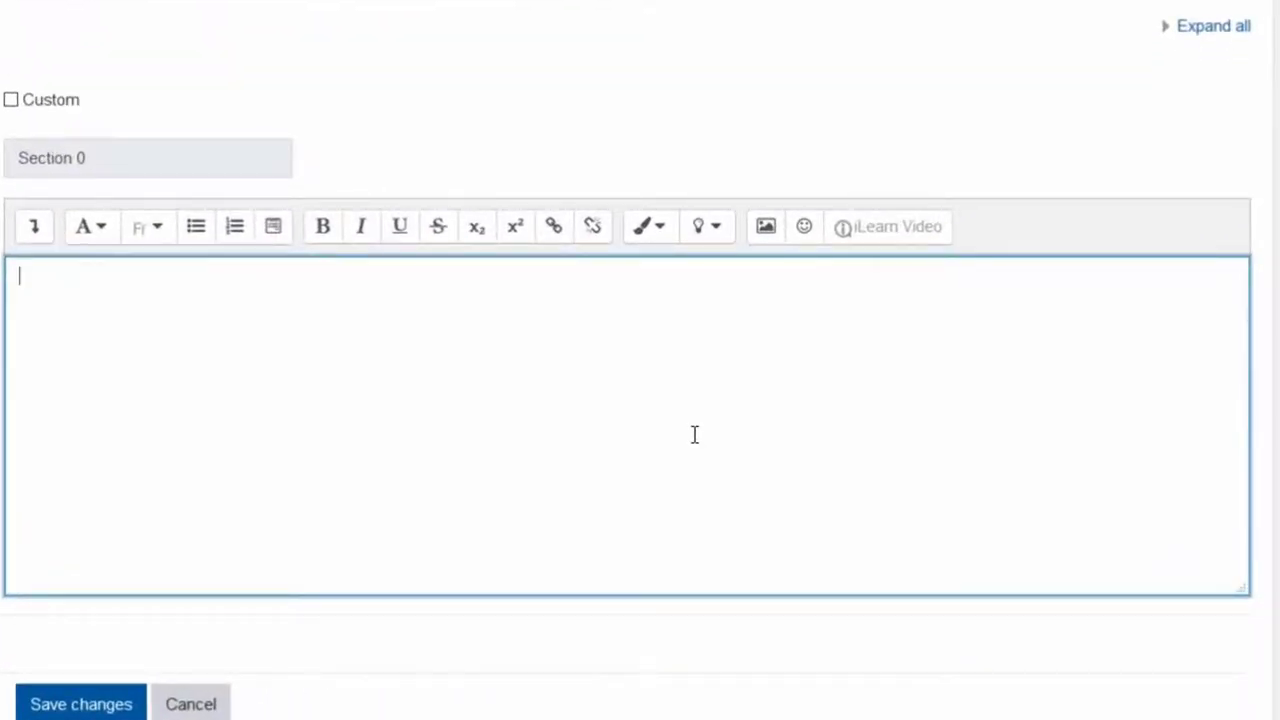
pyautogui.write('Wel')
pyautogui.write('come to the course ')
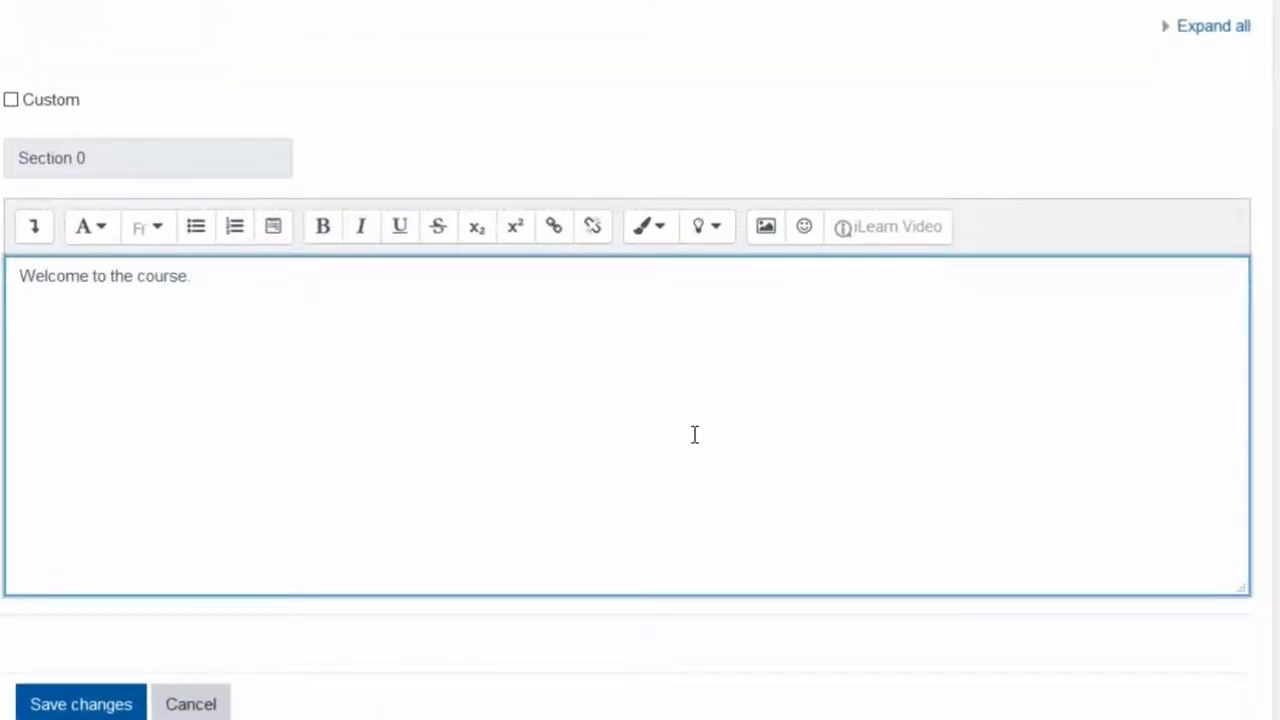
pyautogui.write('.')
# Format the welcome line as Heading (large) and remove its final period
pyautogui.moveTo(12, 275); pyautogui.dragTo(214, 271)
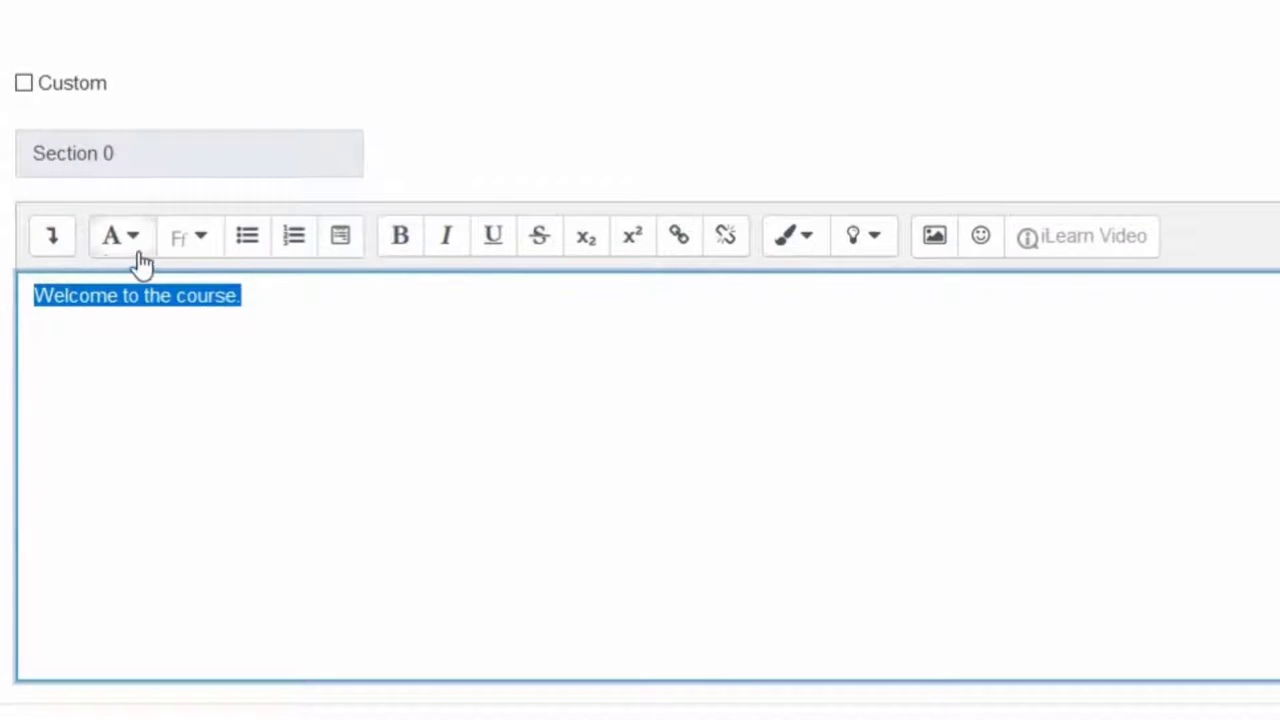
pyautogui.click(140, 262)
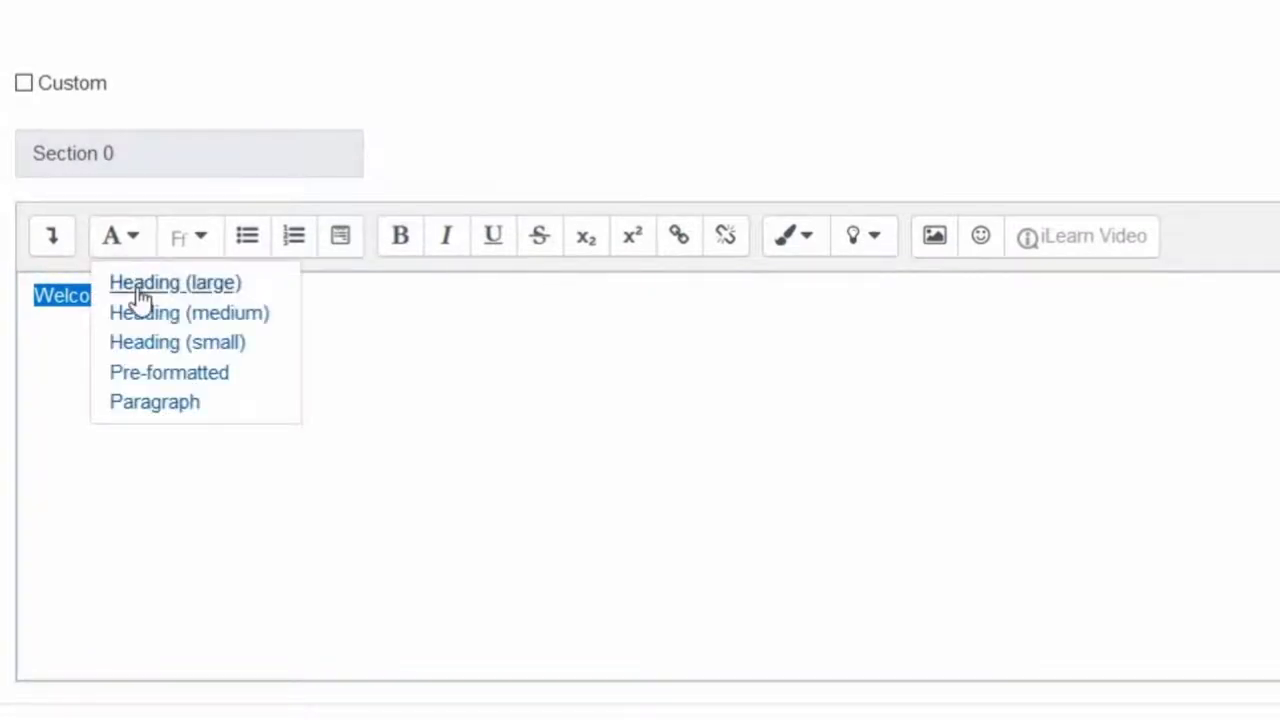
pyautogui.click(140, 288)
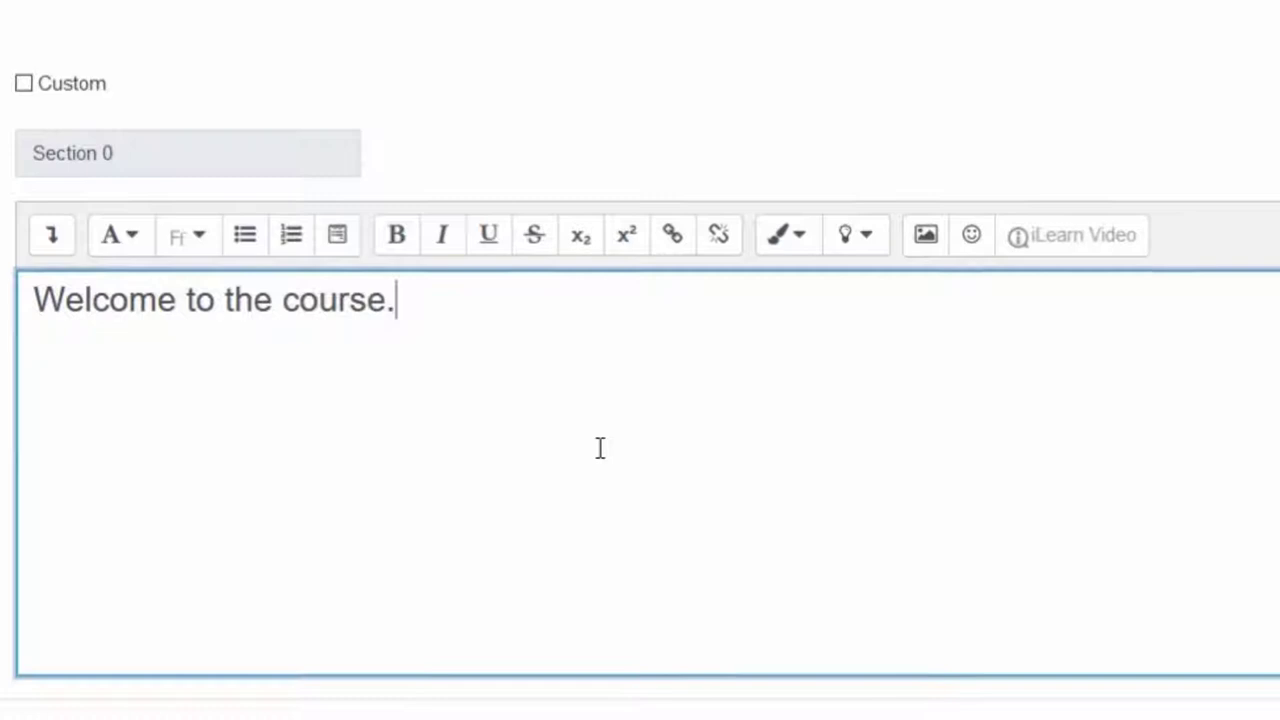
pyautogui.press('BackSpace')
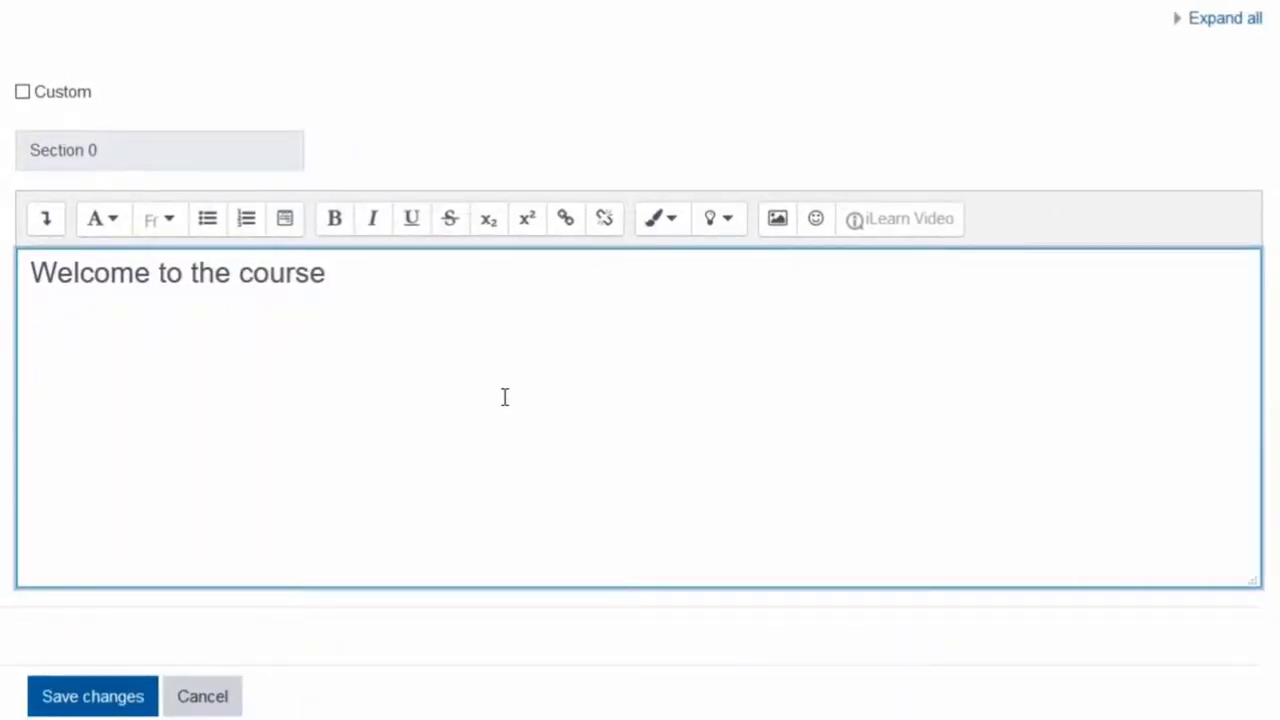
# Add the line "This is a sample course to test stuff out." below the heading, with "sample course" in bold
pyautogui.press('Return')
pyautogui.write('This is a sample course ')
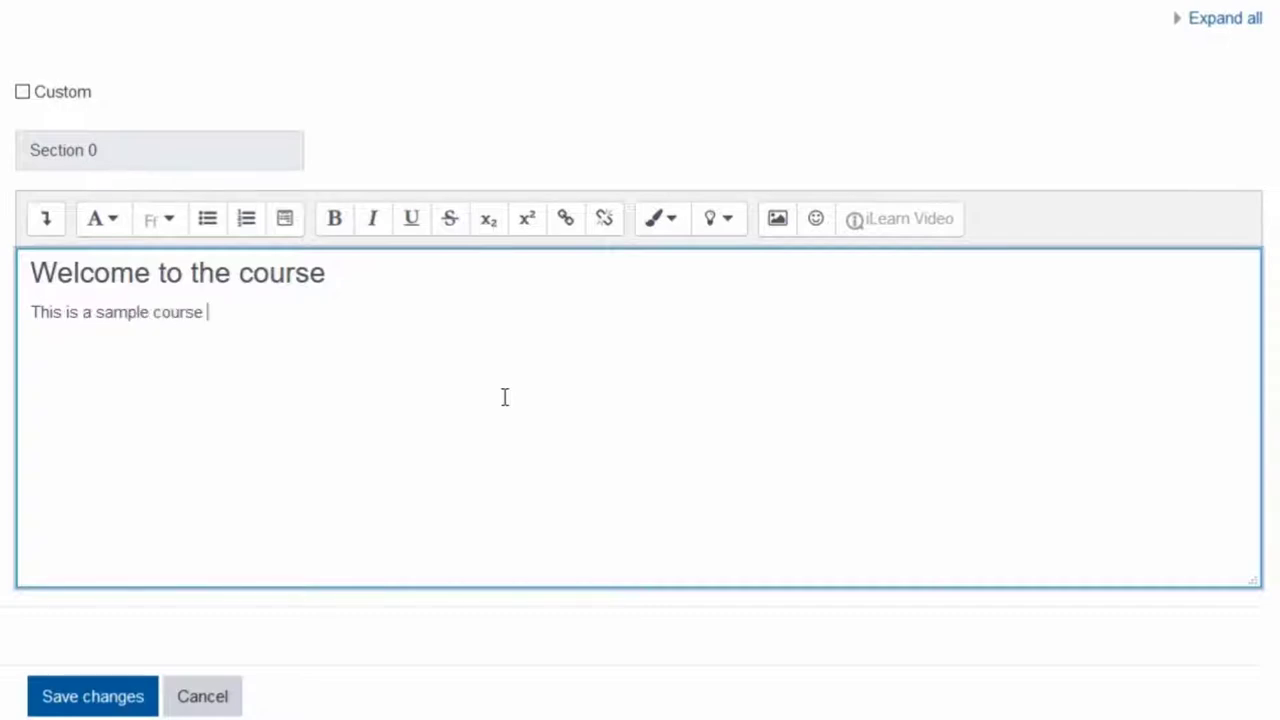
pyautogui.write('to test stuff')
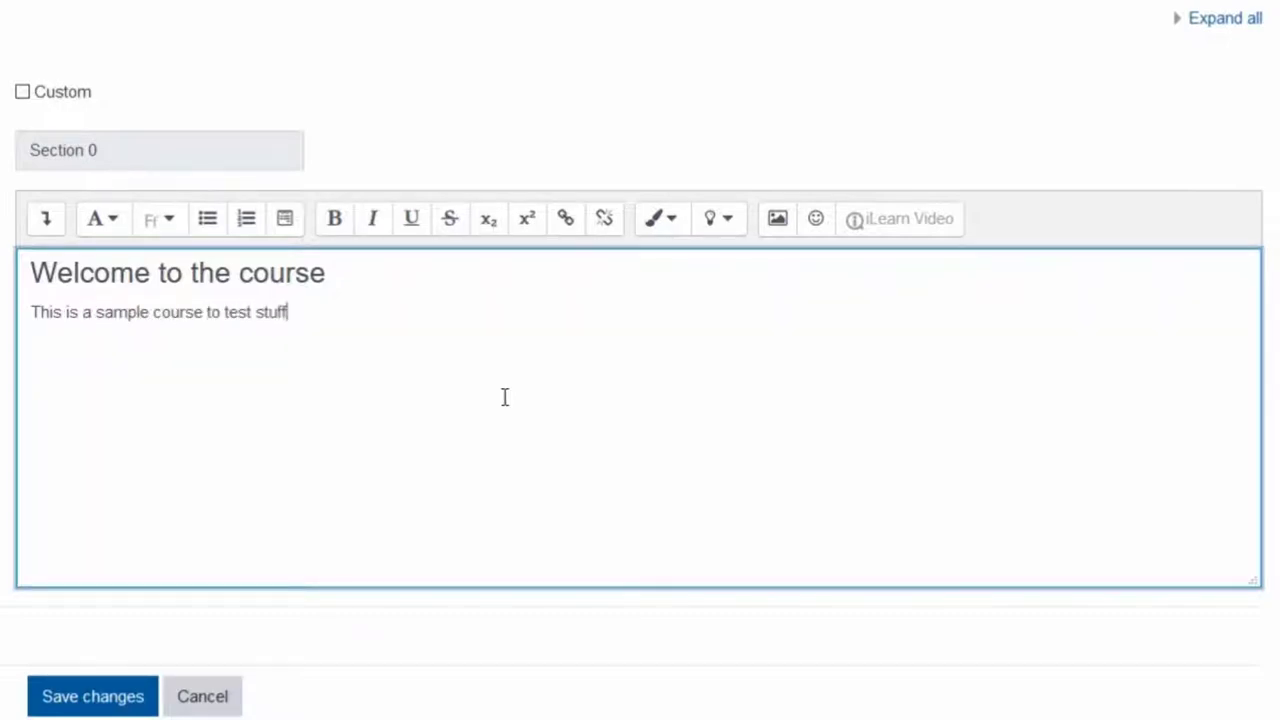
pyautogui.write(' out.')
pyautogui.moveTo(97, 312); pyautogui.dragTo(203, 325)
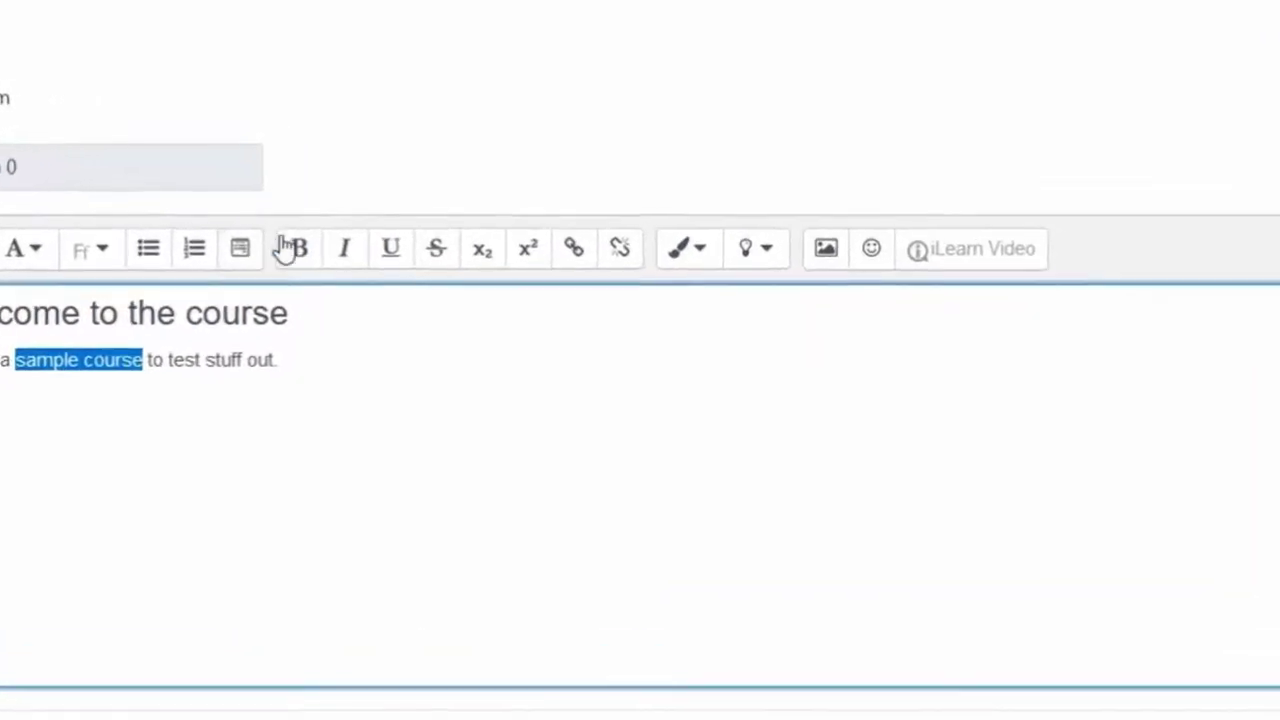
pyautogui.click(328, 222)
# Add a bulleted list below the sentence with the entries "Item one", "item two" and "item three"
pyautogui.click(432, 311)
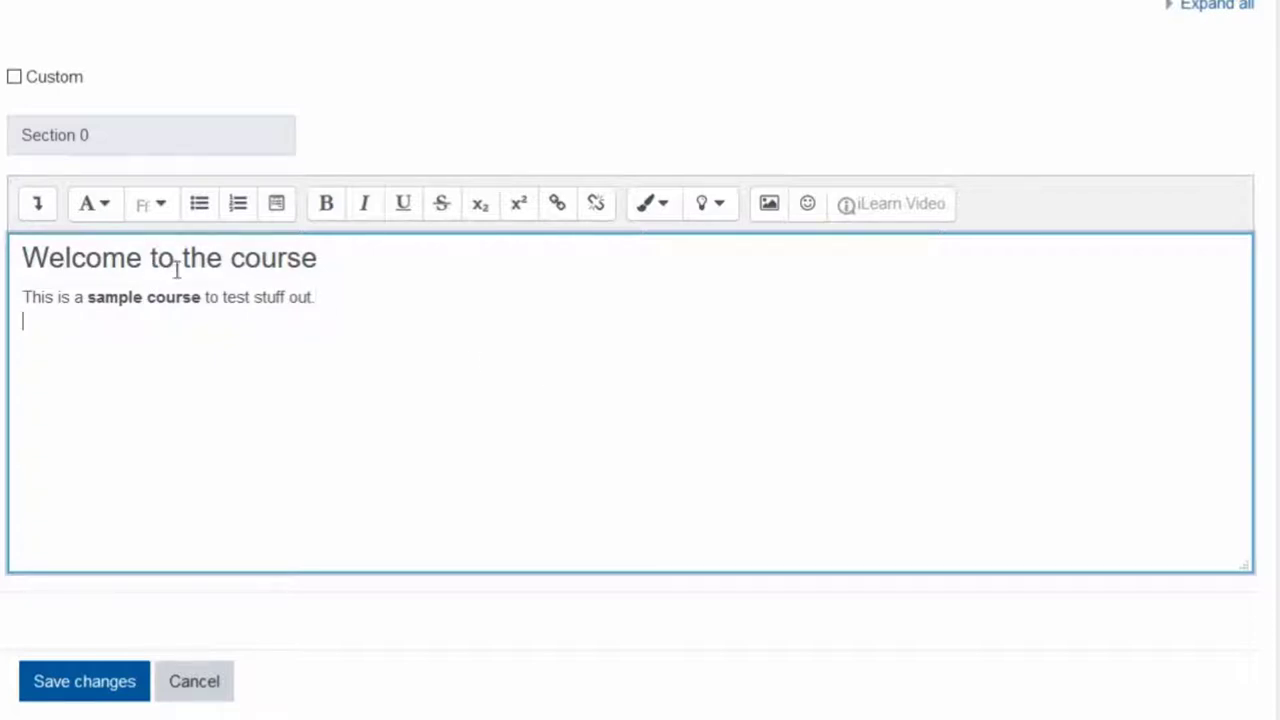
pyautogui.click(200, 207)
pyautogui.write('Item on')
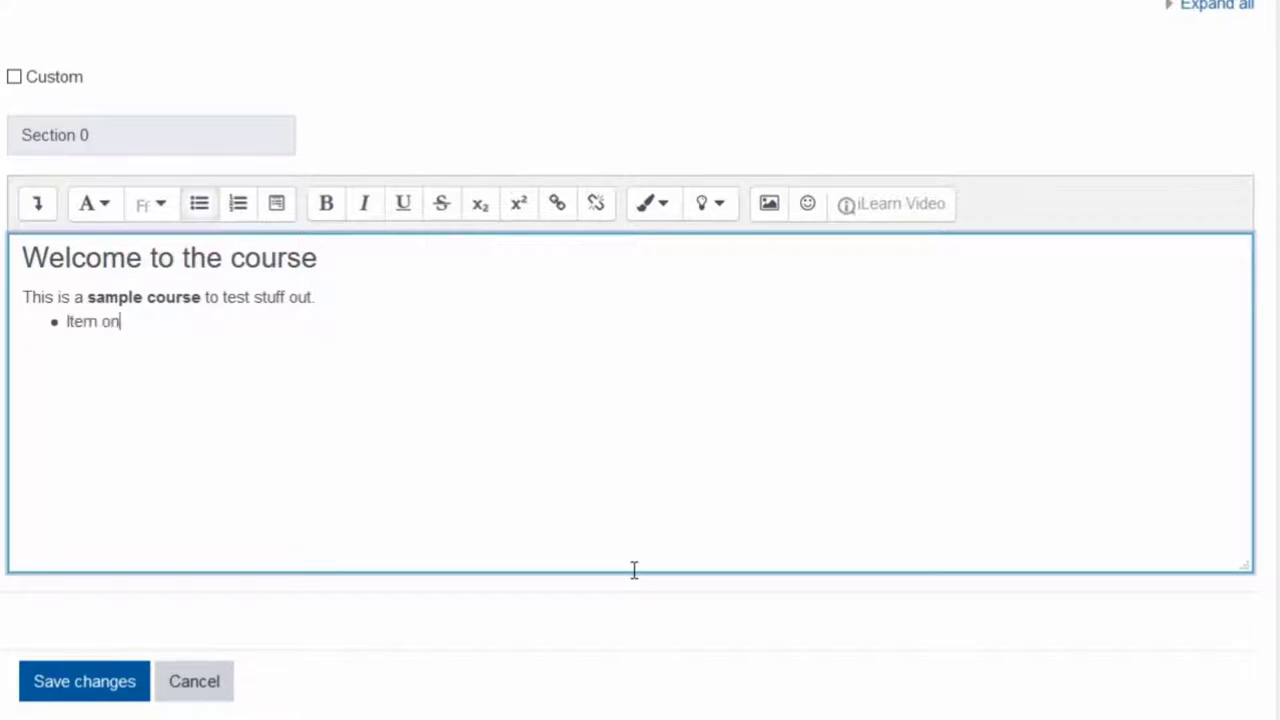
pyautogui.write('e item two i')
pyautogui.write('tem three')
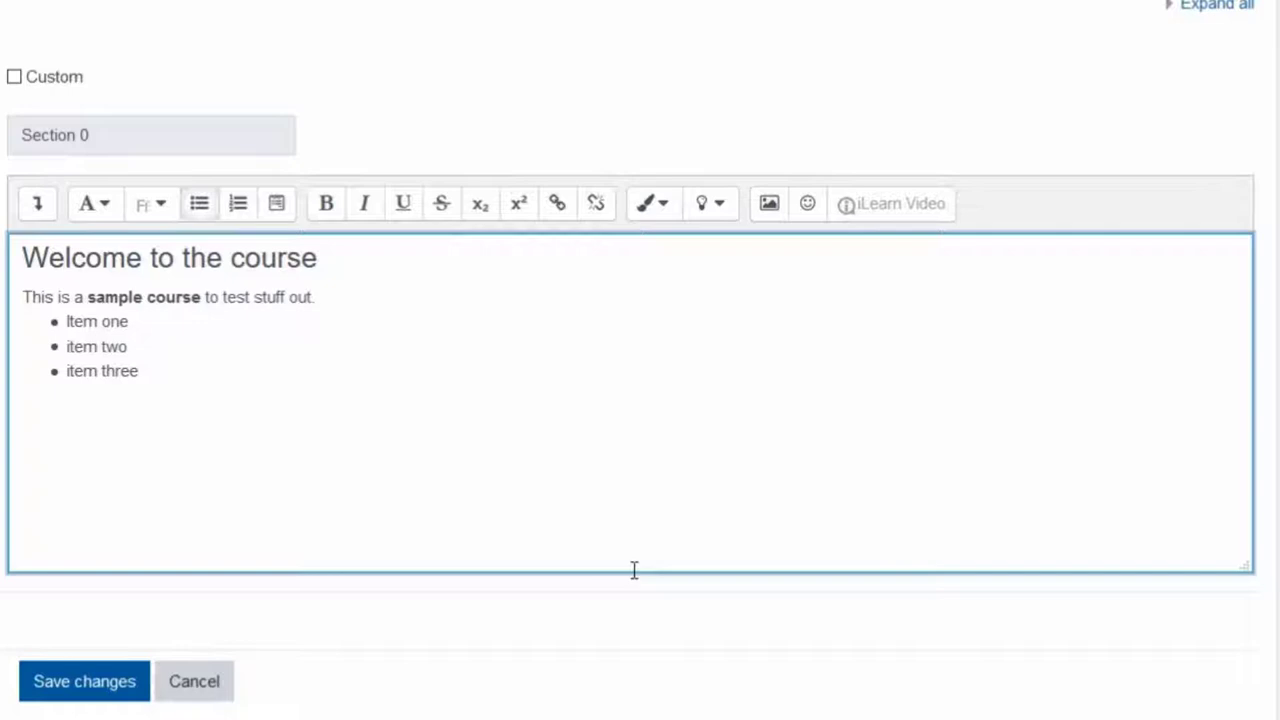
# End the bulleted list and add the line "This is additional text." below it
pyautogui.press('Return')
pyautogui.press('Return')
pyautogui.write('This is addit')
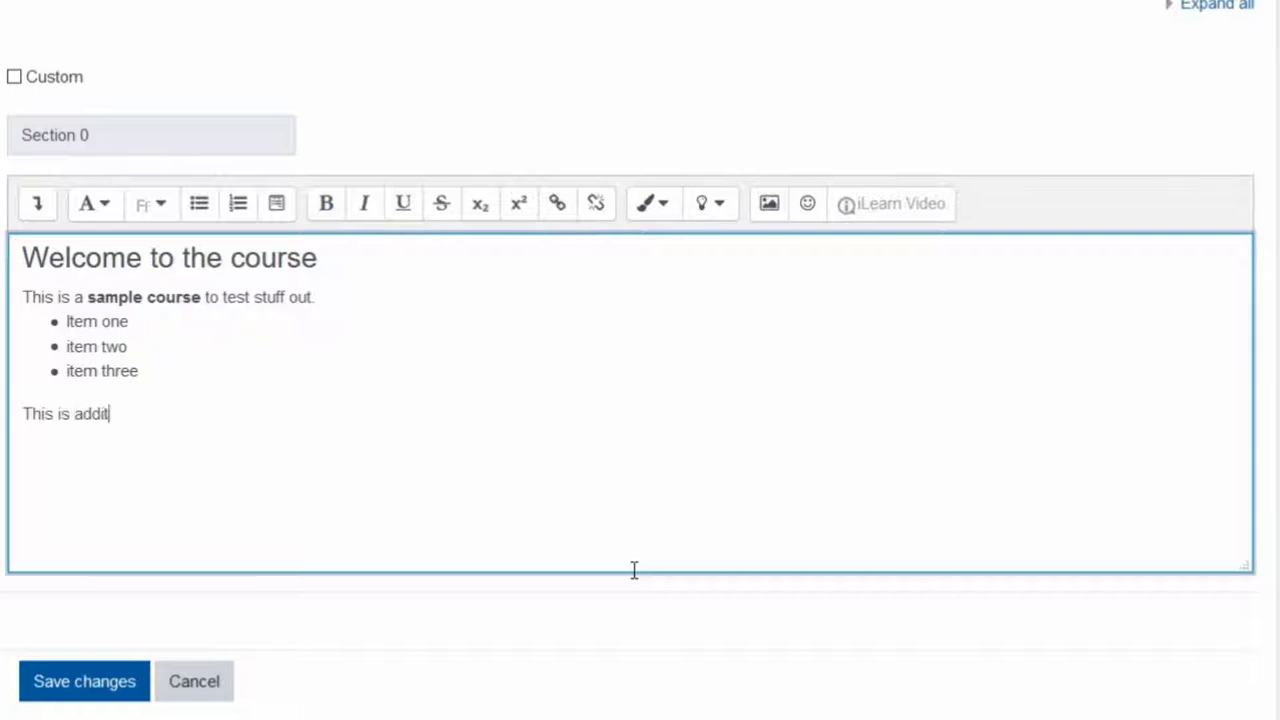
pyautogui.write('ional text.')
pyautogui.press('Return')
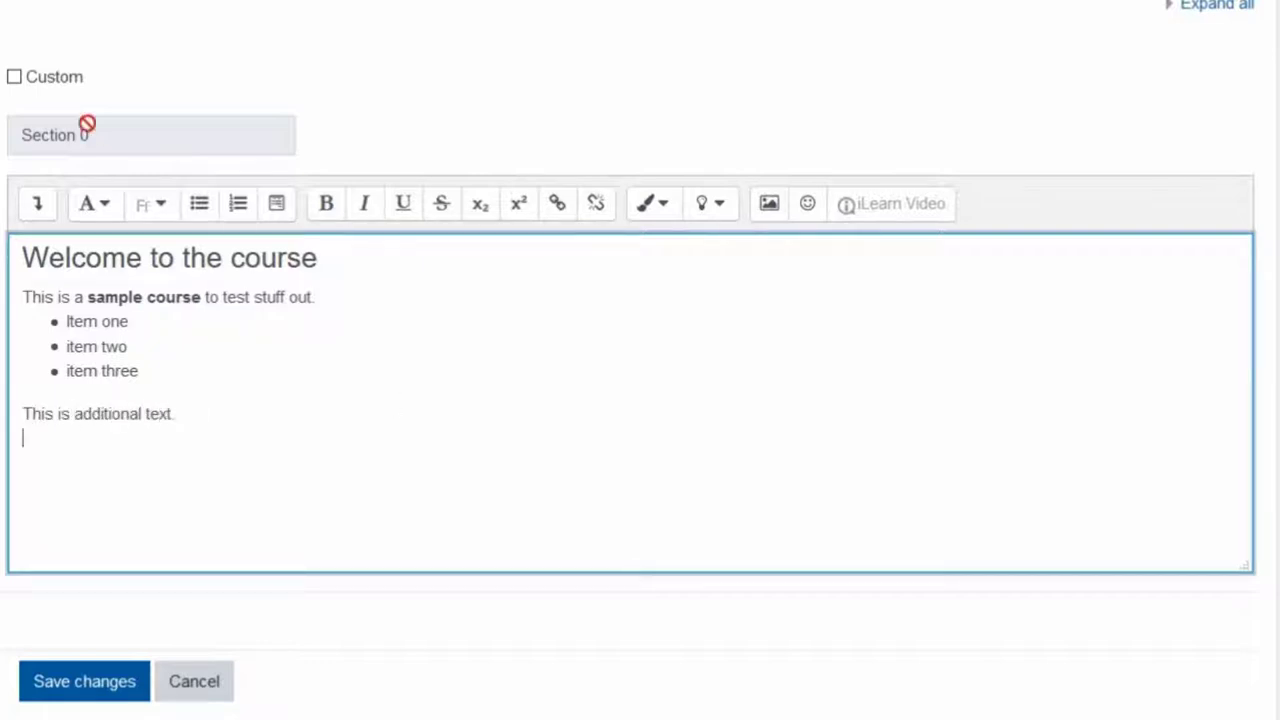
# Add a numbered list below the additional text with the entries "Item one", "Item two" and "Item three"
pyautogui.click(238, 204)
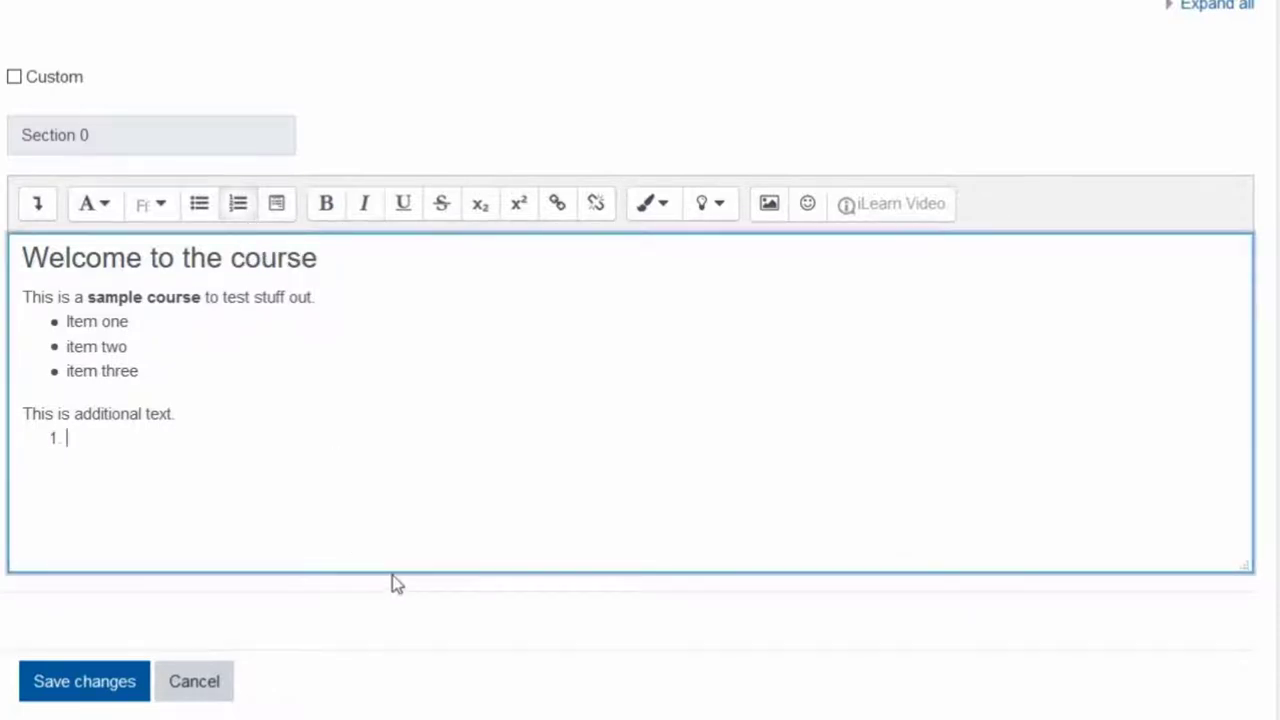
pyautogui.write('Item one')
pyautogui.press('Return')
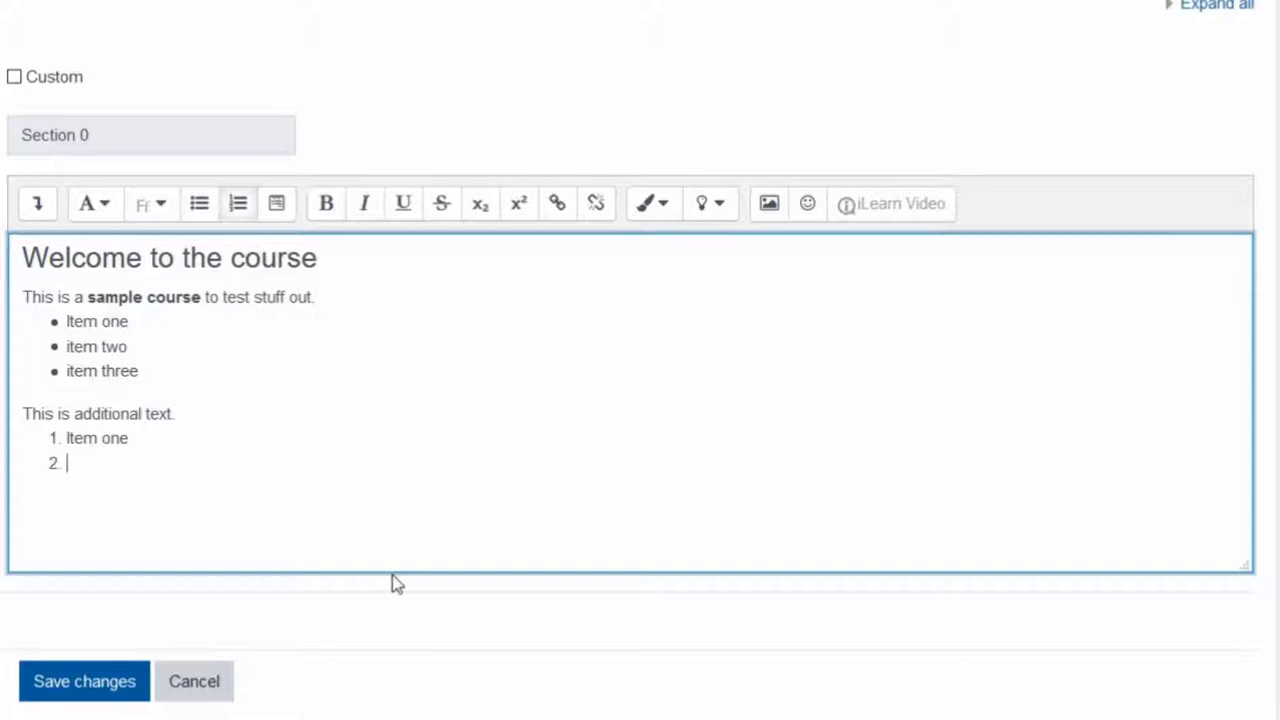
pyautogui.write('Item t')
pyautogui.write('wo I')
pyautogui.write('tem three')
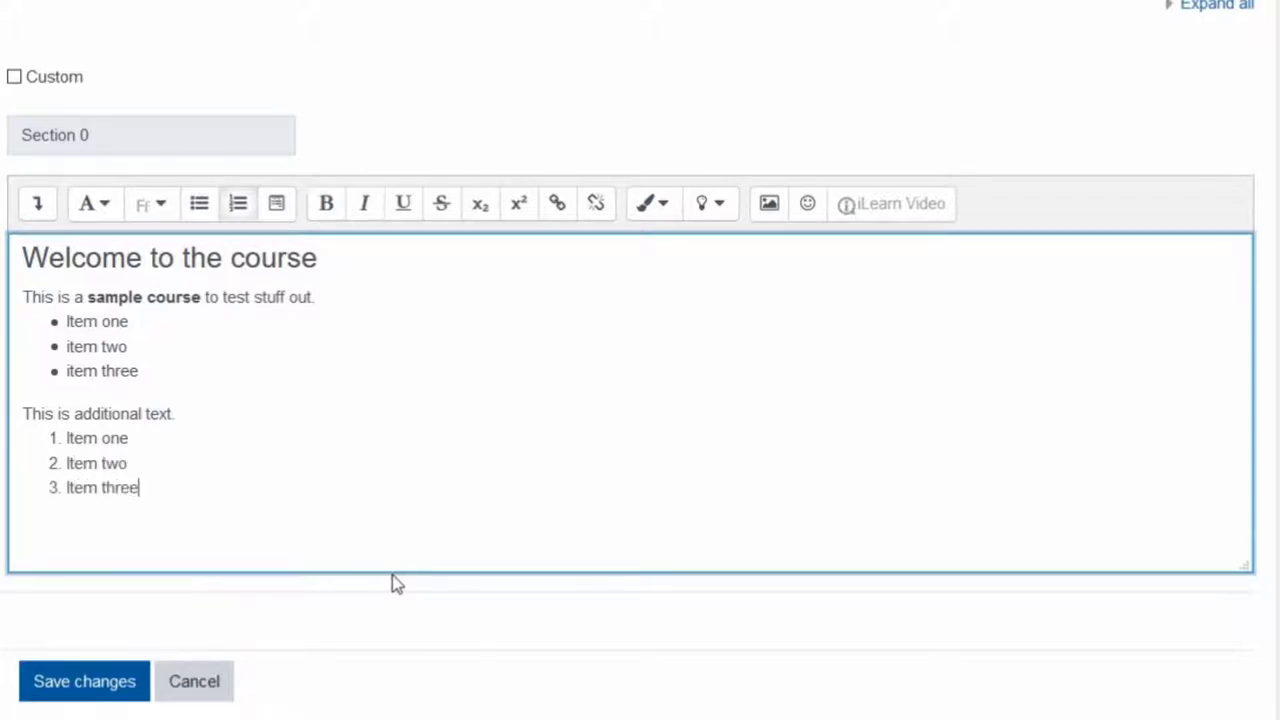
pyautogui.press('Return')
pyautogui.press('Return')
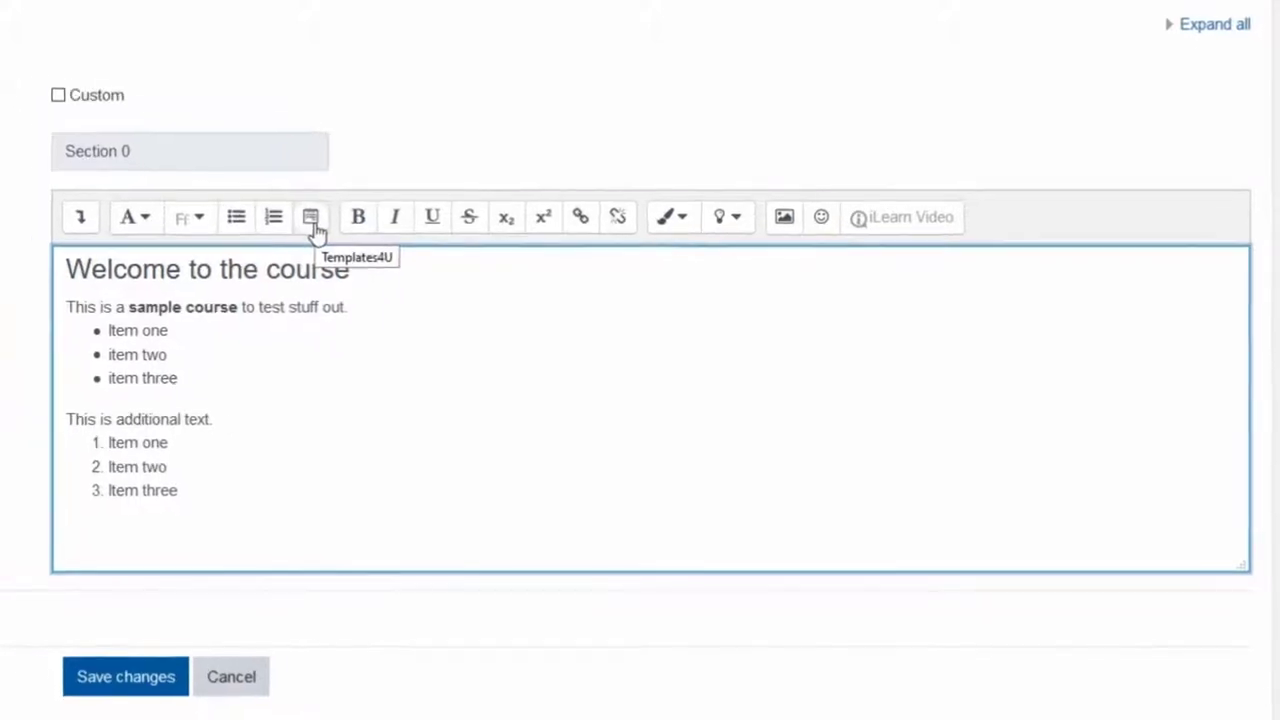
# Insert the highlighted-quote template from Templates4U below the numbered list
pyautogui.click(282, 215)
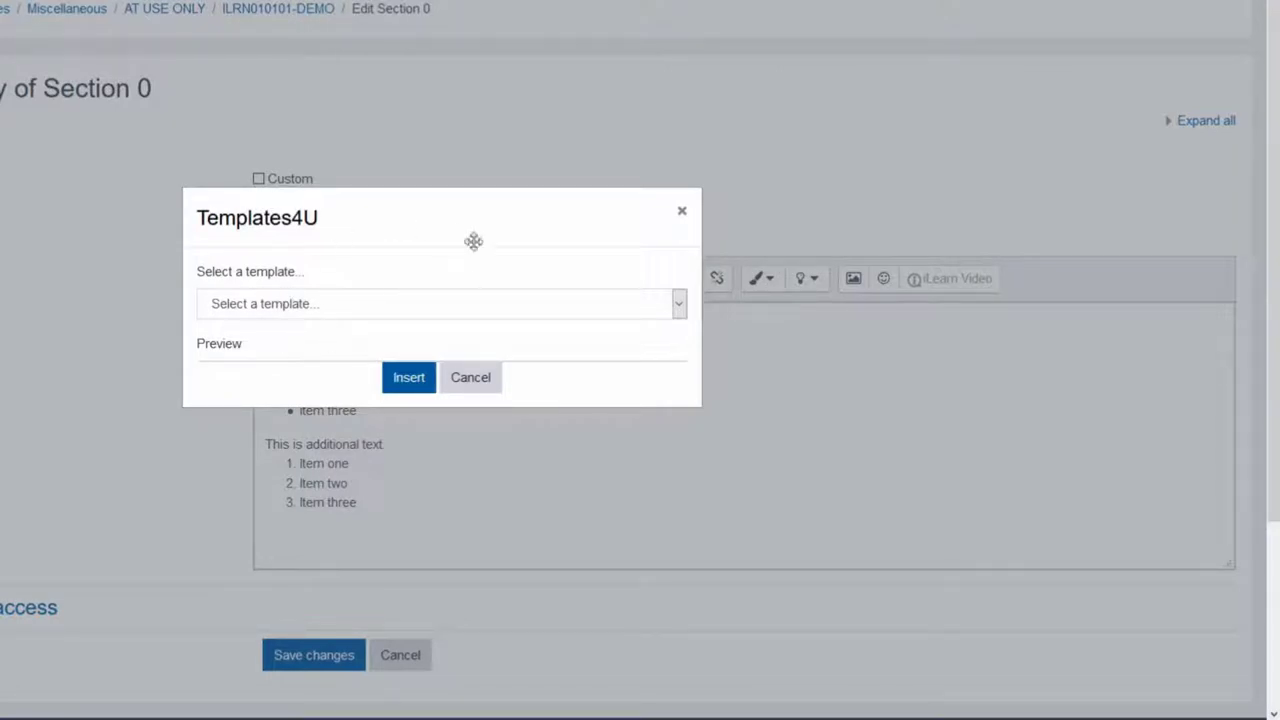
pyautogui.click(350, 312)
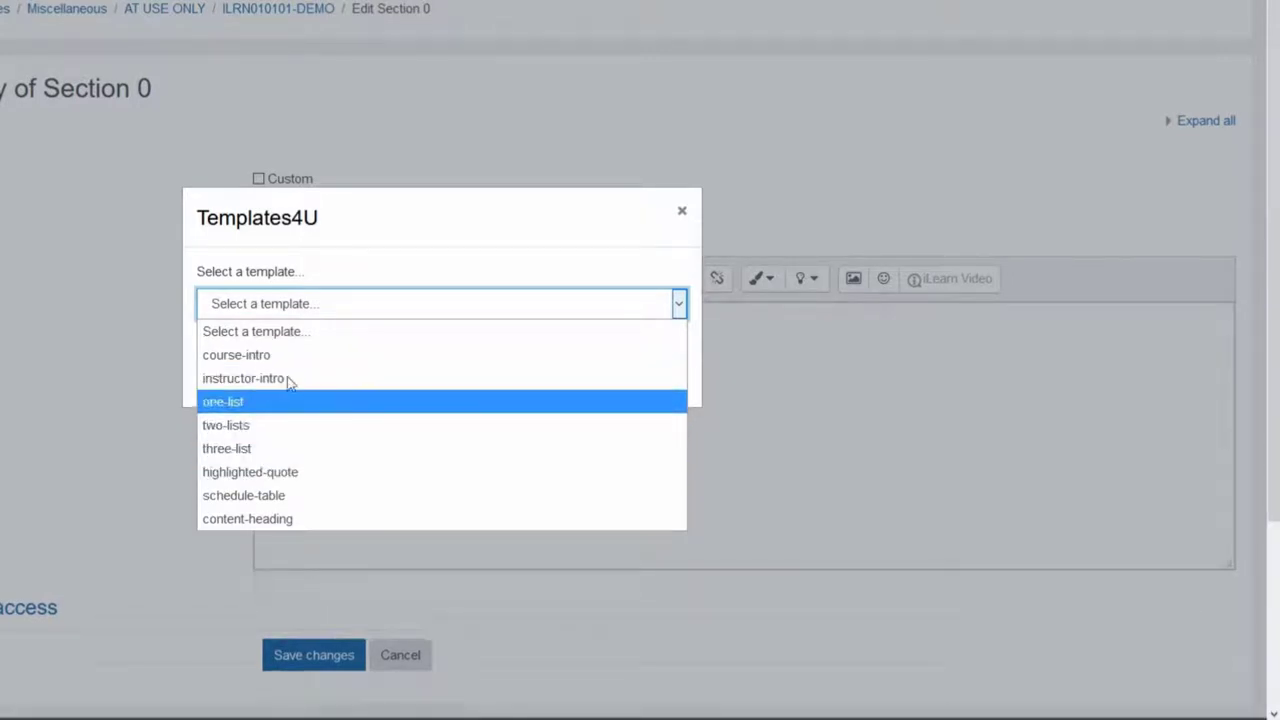
pyautogui.click(290, 474)
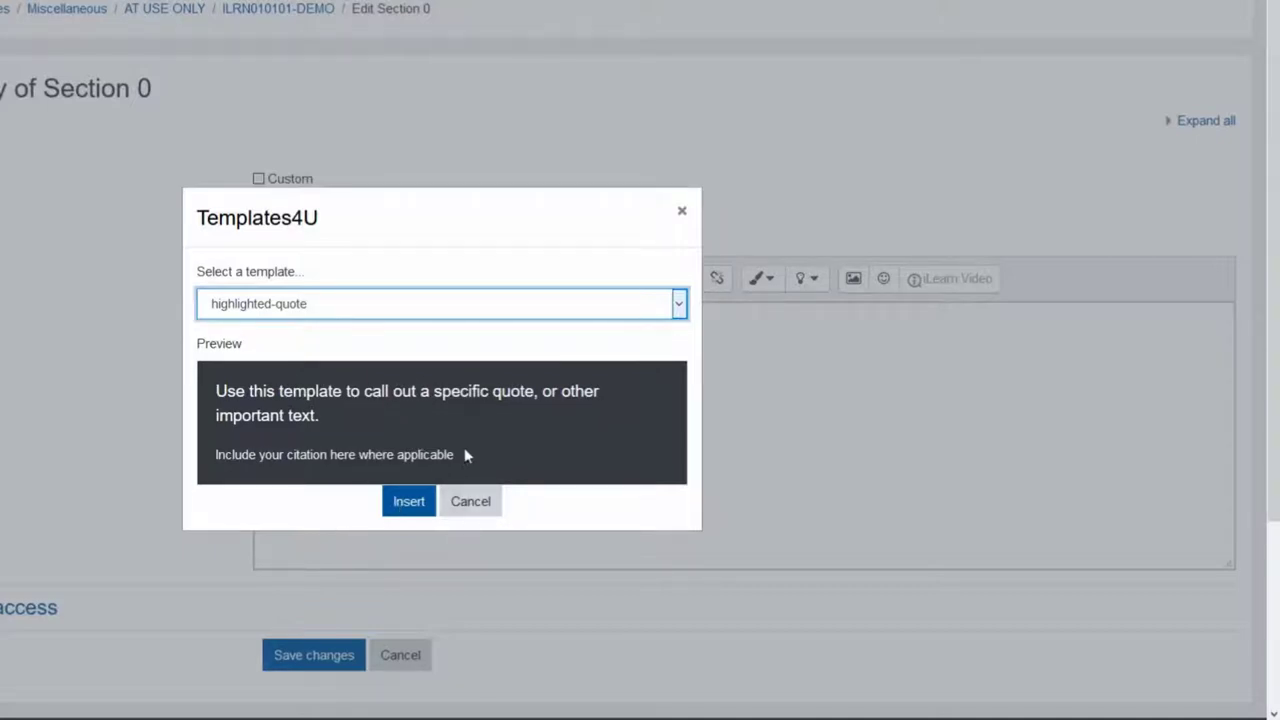
pyautogui.click(409, 503)
# Replace the placeholder quote text in the dark template block with "This is some important quote."
pyautogui.scroll(-2, 764, 488)
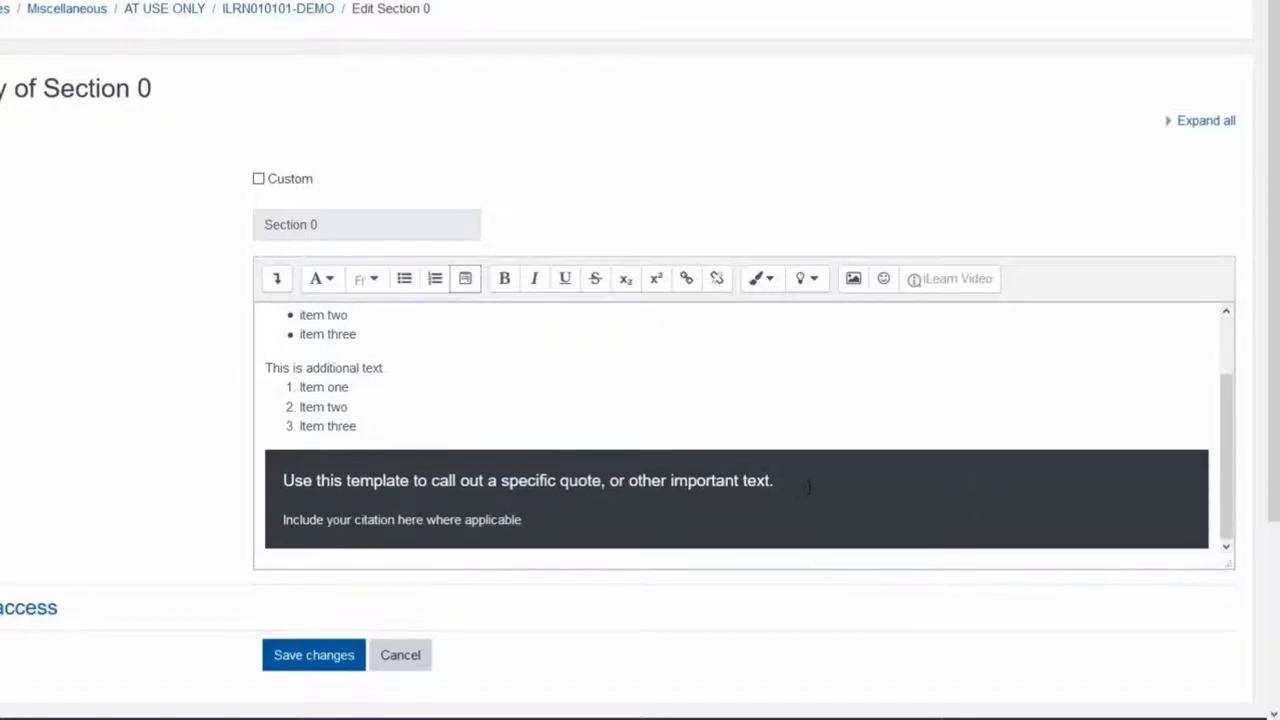
pyautogui.moveTo(774, 480); pyautogui.dragTo(305, 483)
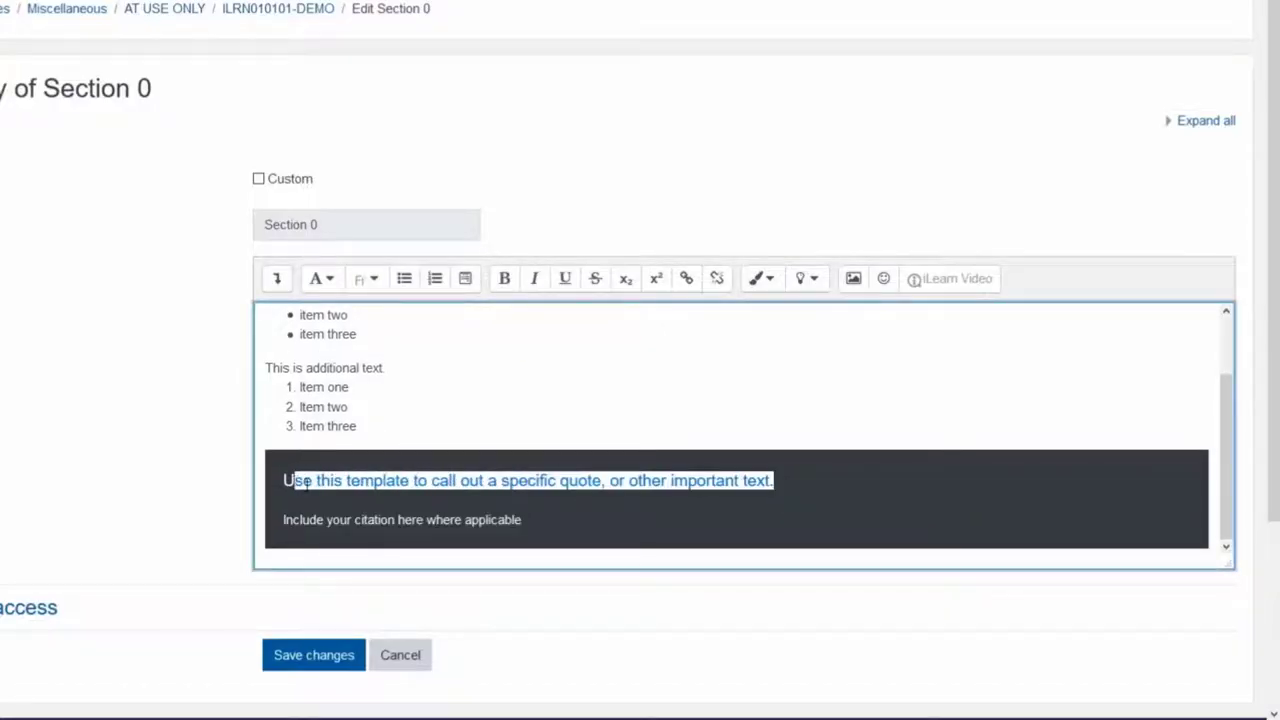
pyautogui.press('BackSpace')
pyautogui.press('BackSpace')
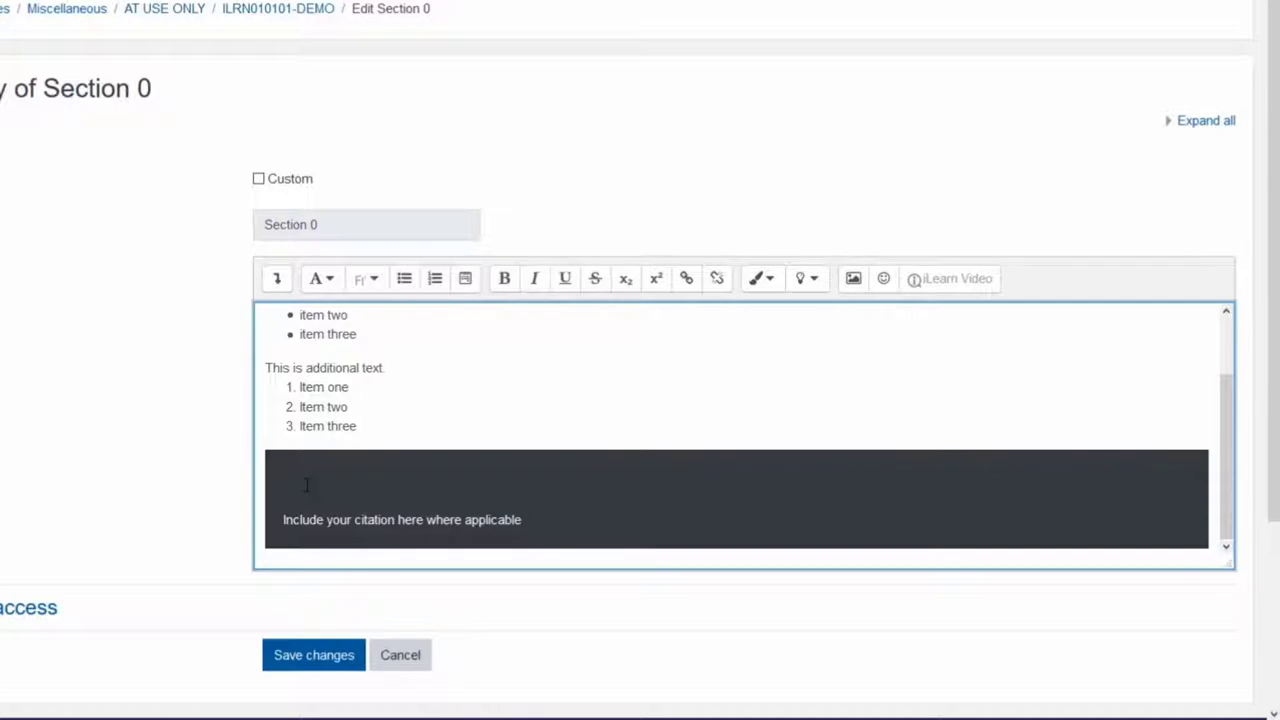
pyautogui.write('This is some important quote.')
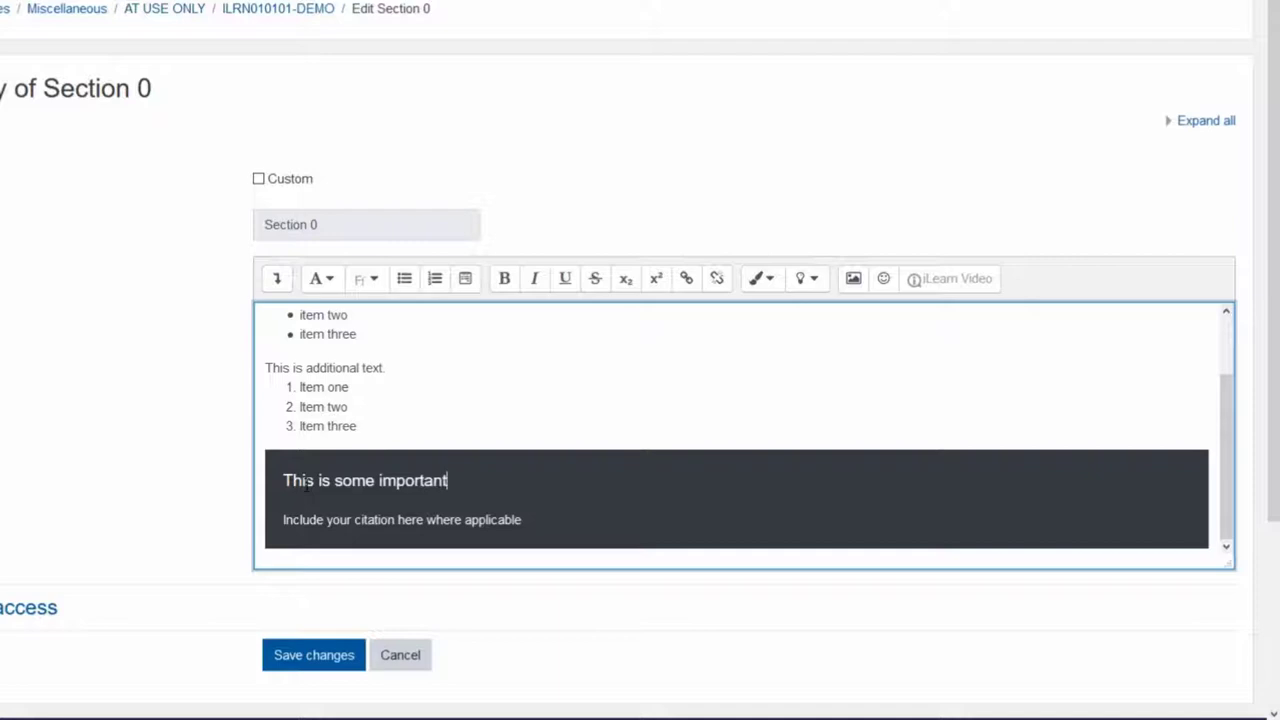
# Add the line "Continue as normal." below the quote block and reveal the editor's additional formatting tools
pyautogui.scroll(-3, 1097, 206)
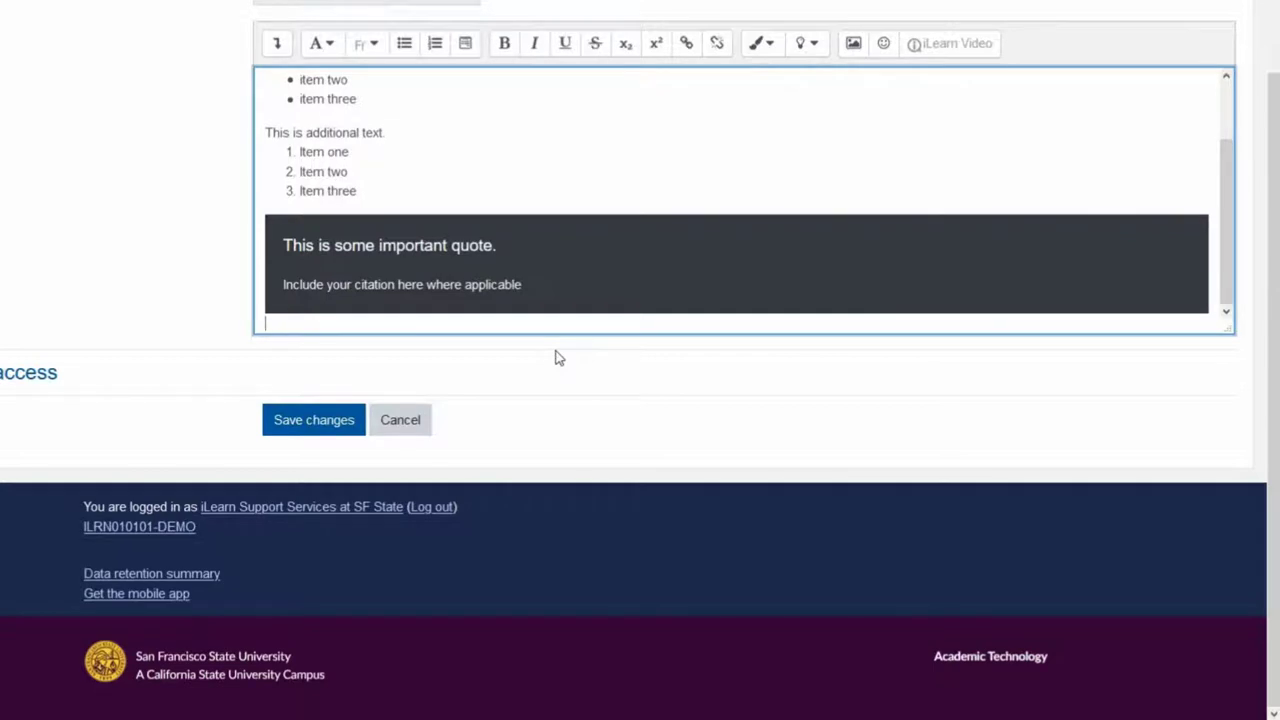
pyautogui.write('Continue as normal.')
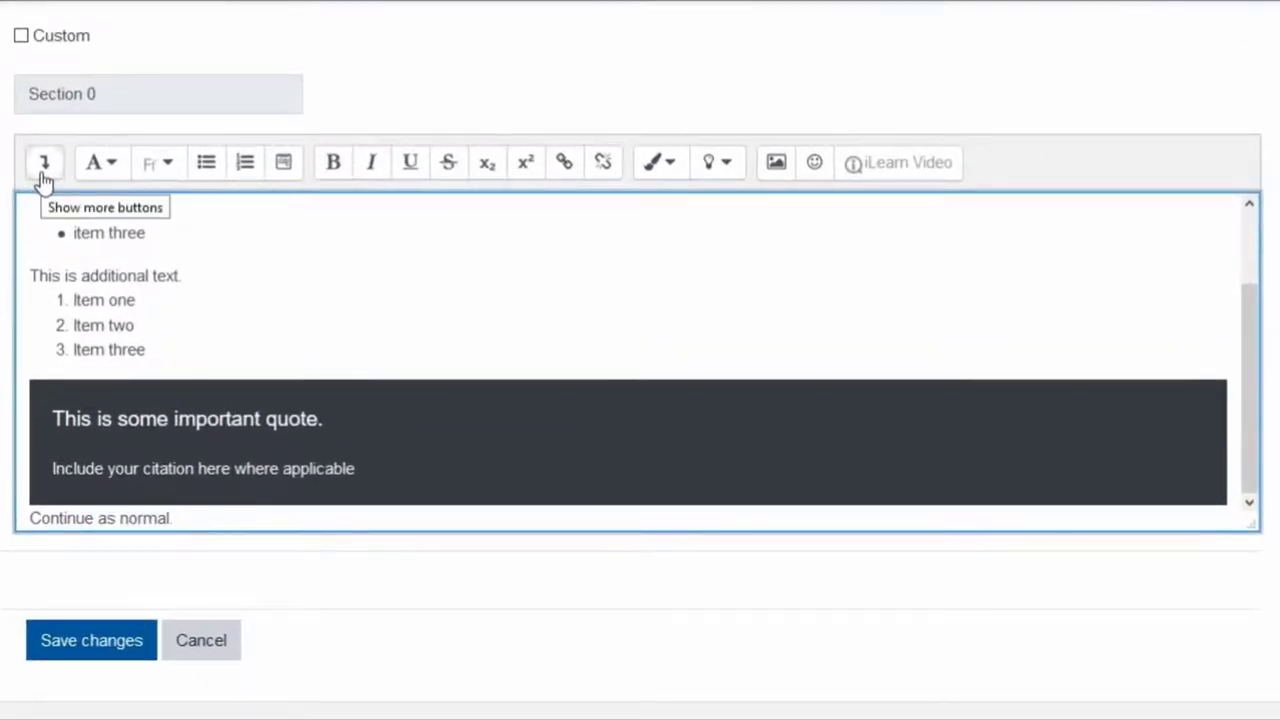
pyautogui.click(43, 174)
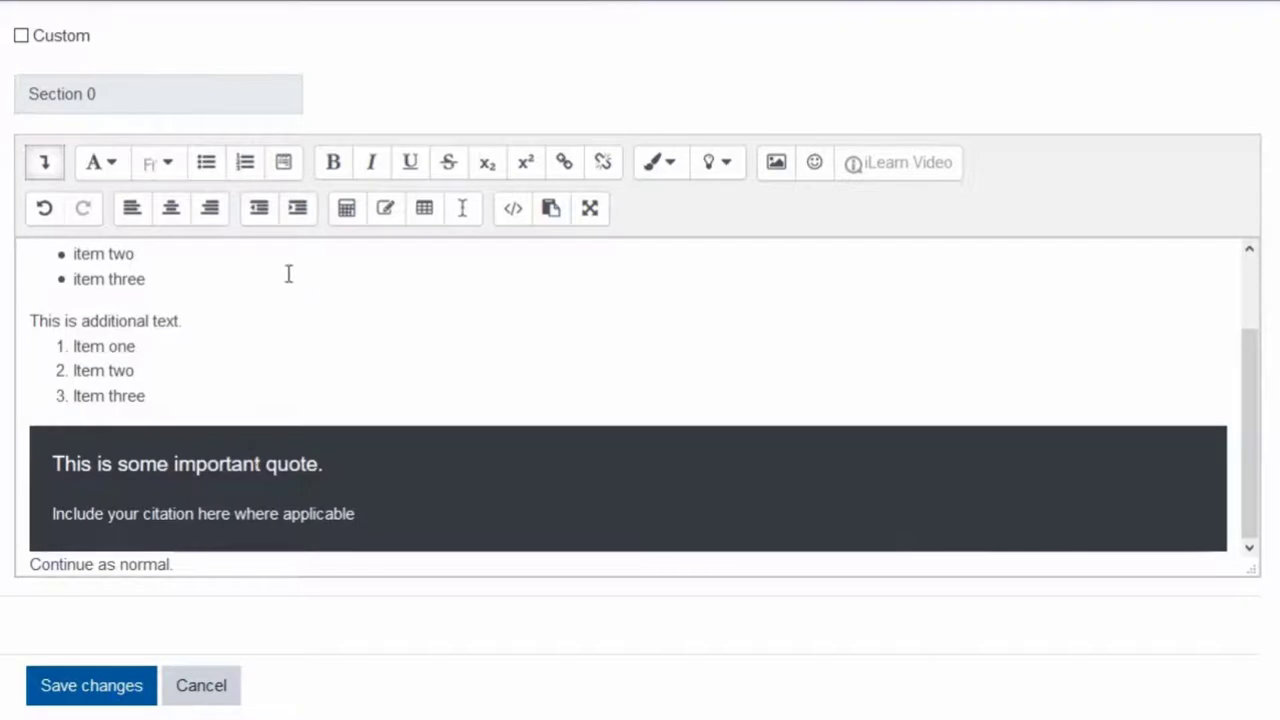
# Indent the "Continue as normal." line one level and outdent it again
pyautogui.click(296, 222)
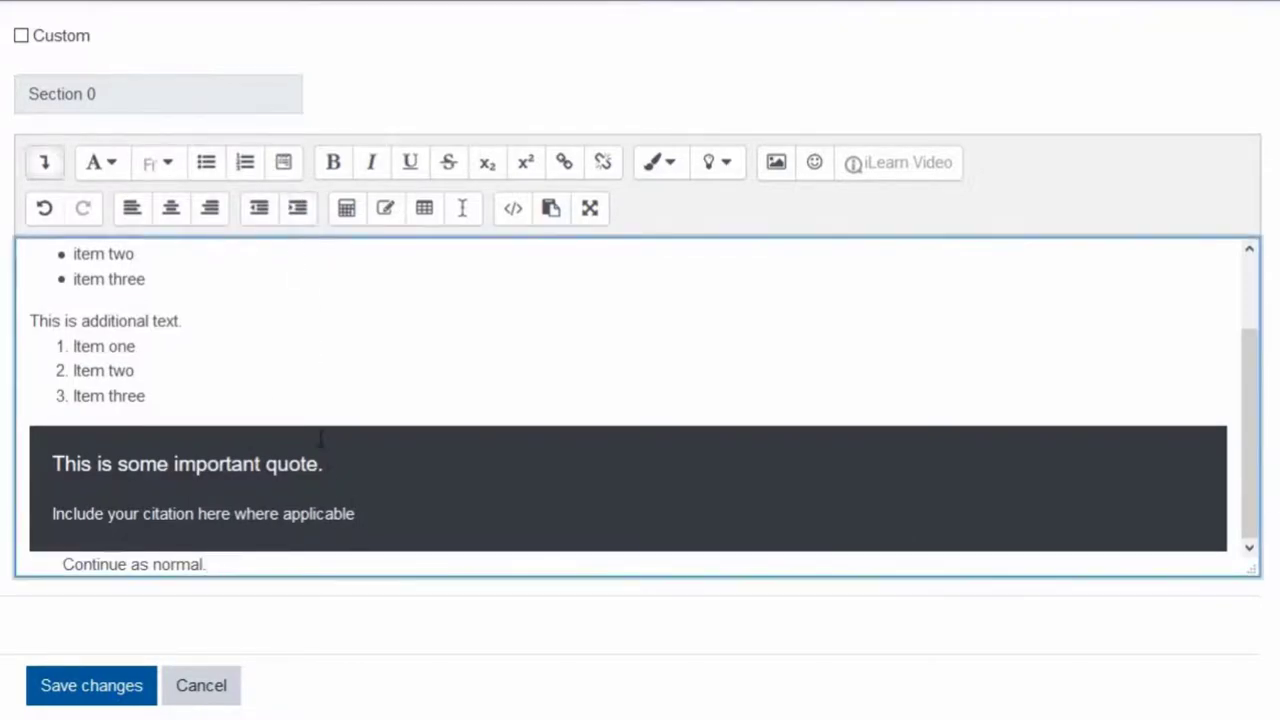
pyautogui.click(262, 217)
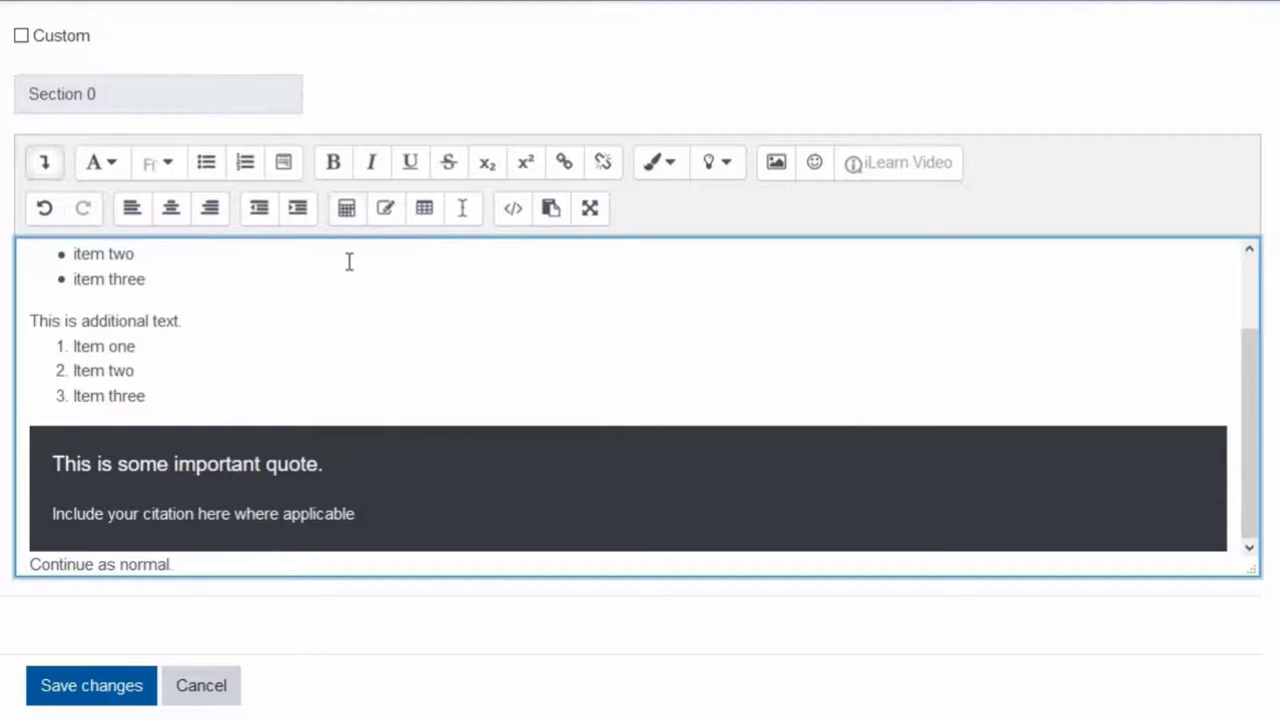
# Open the equation editor and look through its Arrows, Greek symbols and Advanced element sets
pyautogui.click(346, 208)
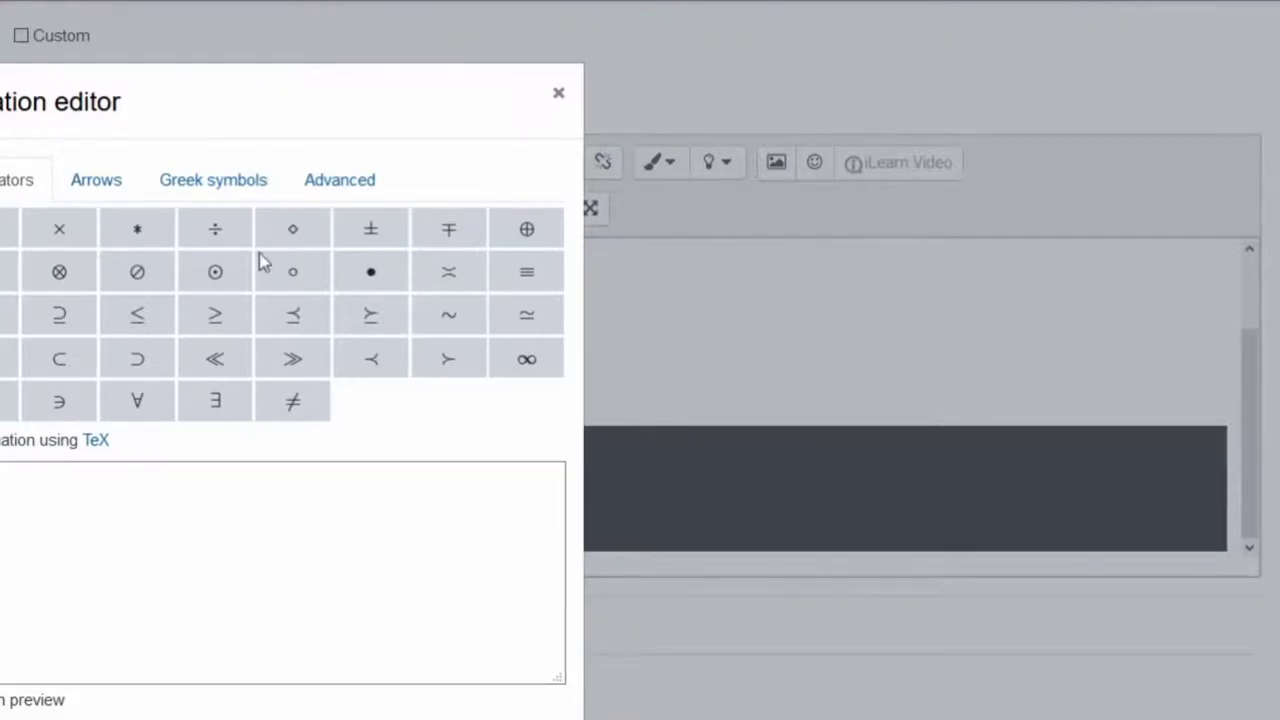
pyautogui.click(122, 180)
pyautogui.click(225, 190)
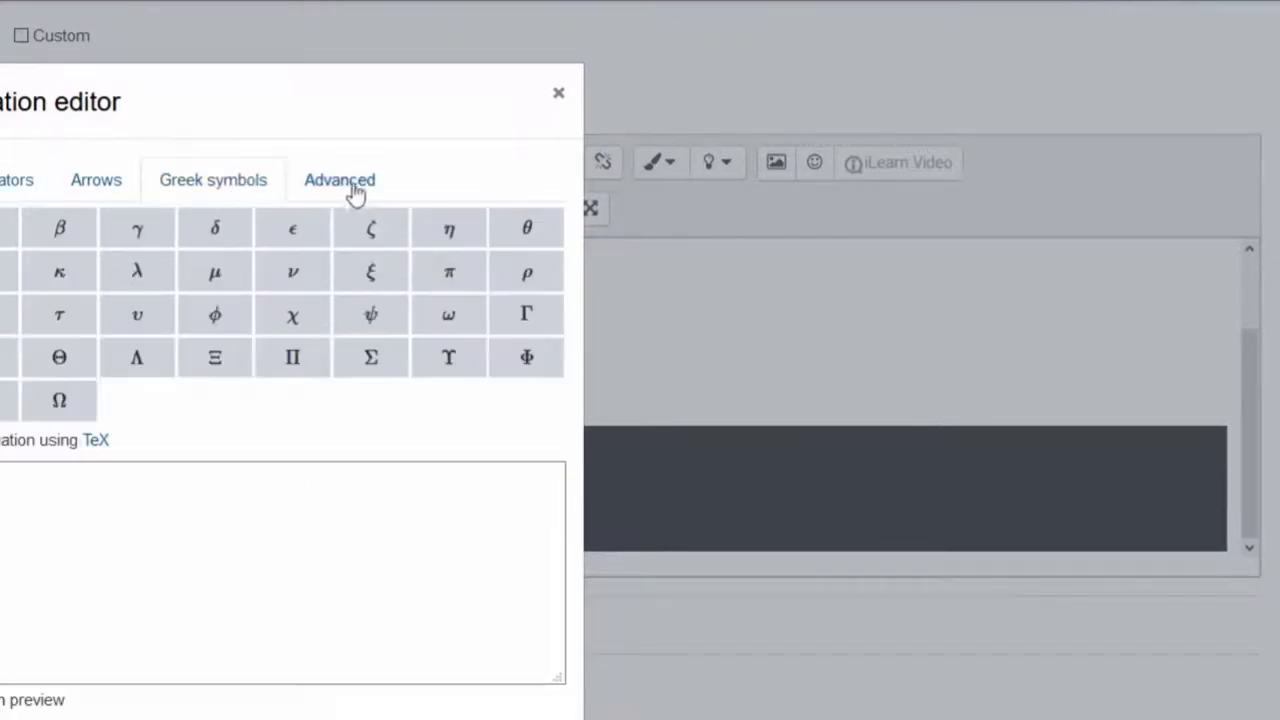
pyautogui.click(316, 180)
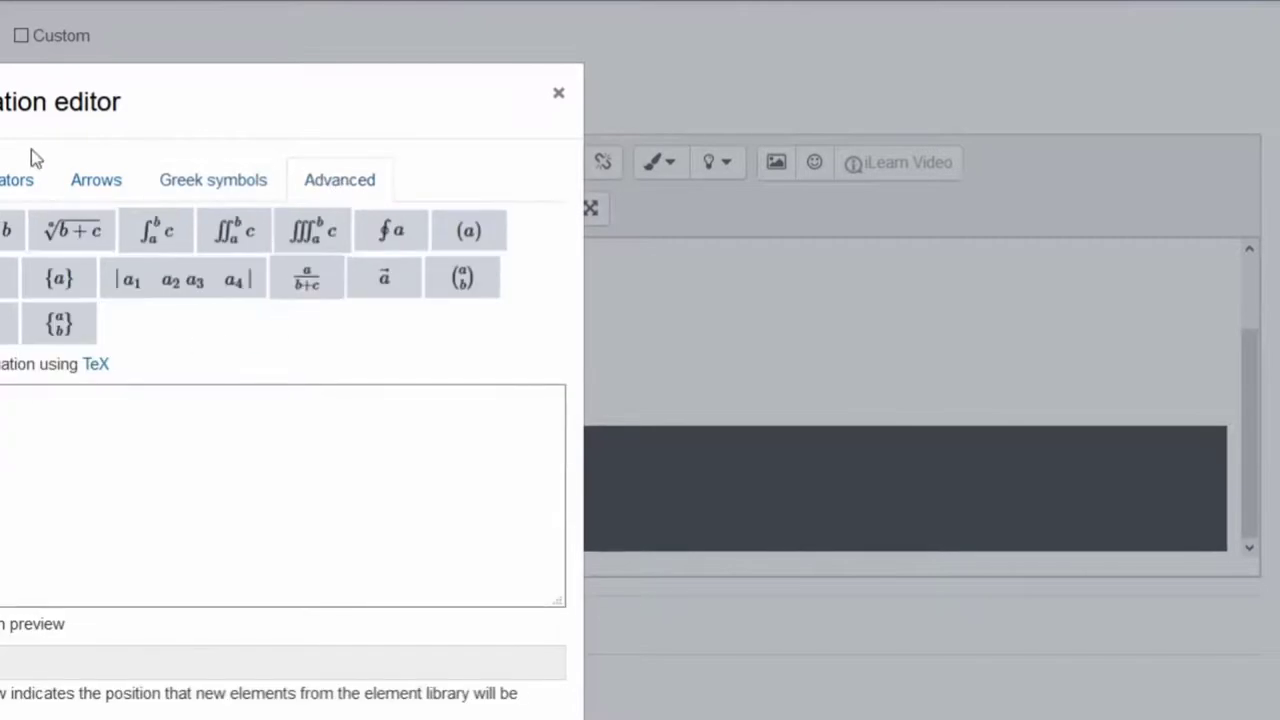
# Look through the equation editor's Operators set and close the editor without inserting an equation
pyautogui.click(8, 180)
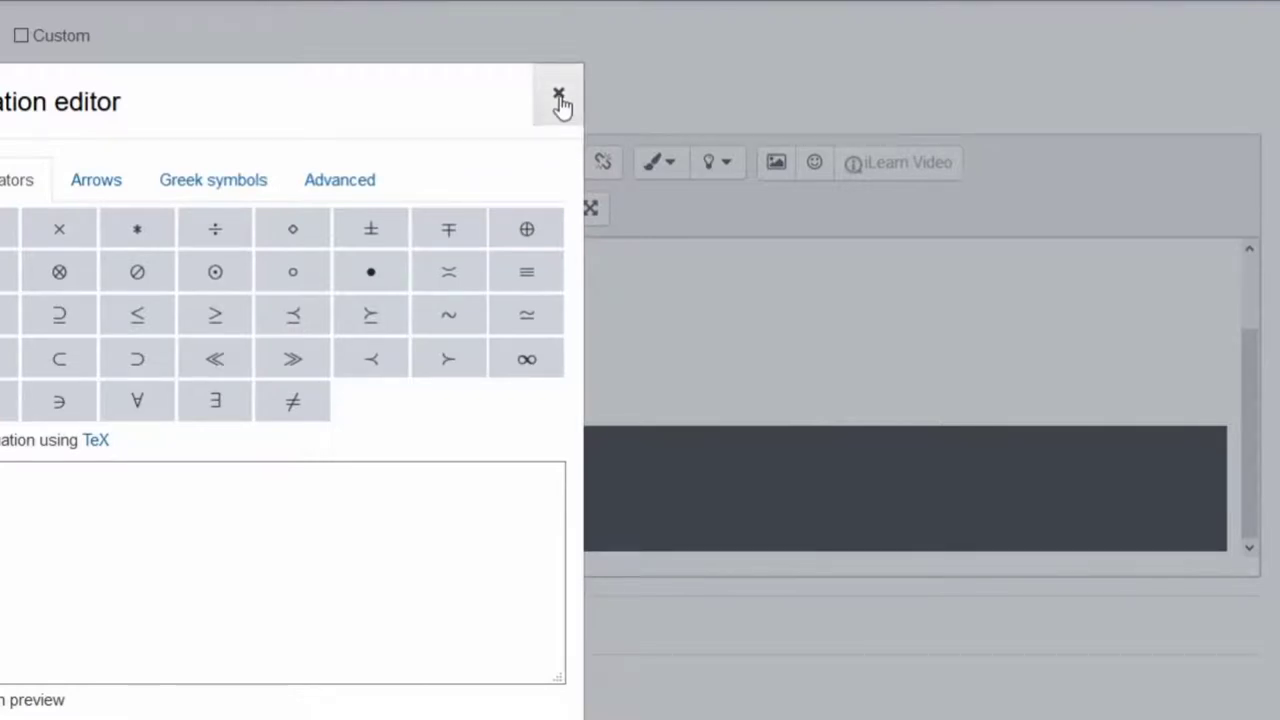
pyautogui.click(560, 100)
# Insert a table with three rows and three columns below "Continue as normal.", captioned "This is a table"
pyautogui.click(221, 564)
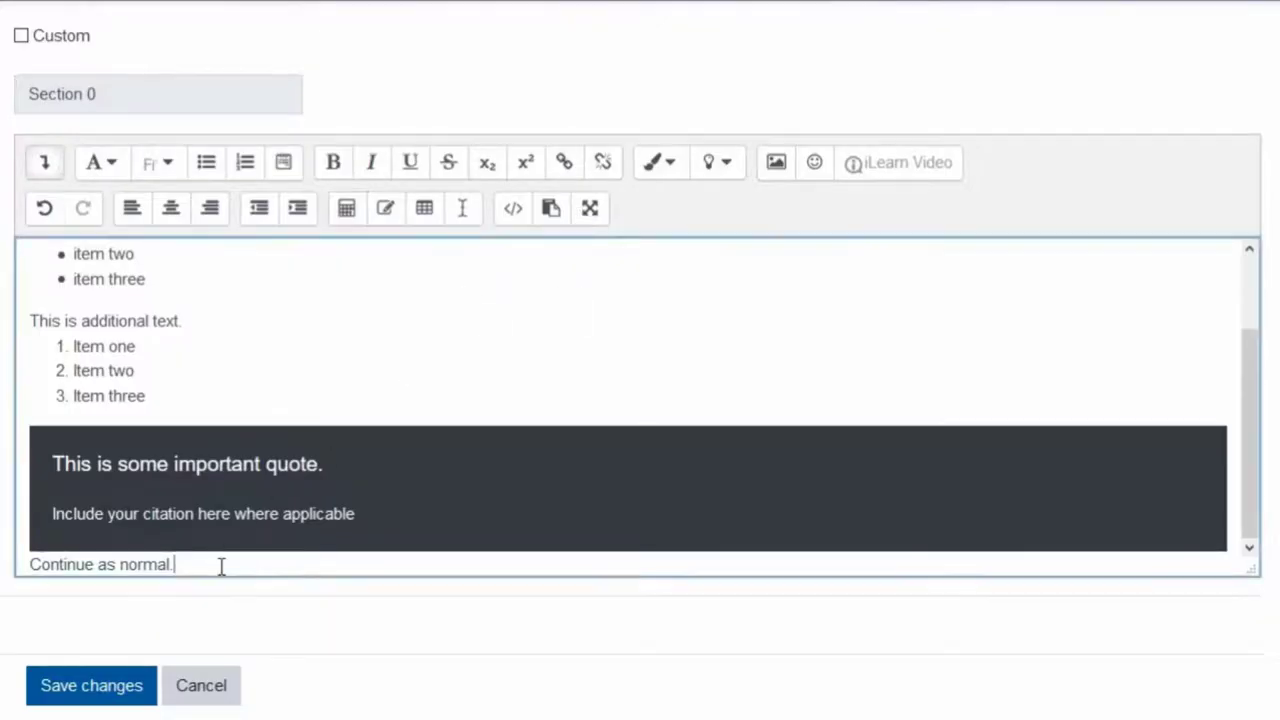
pyautogui.press('Return')
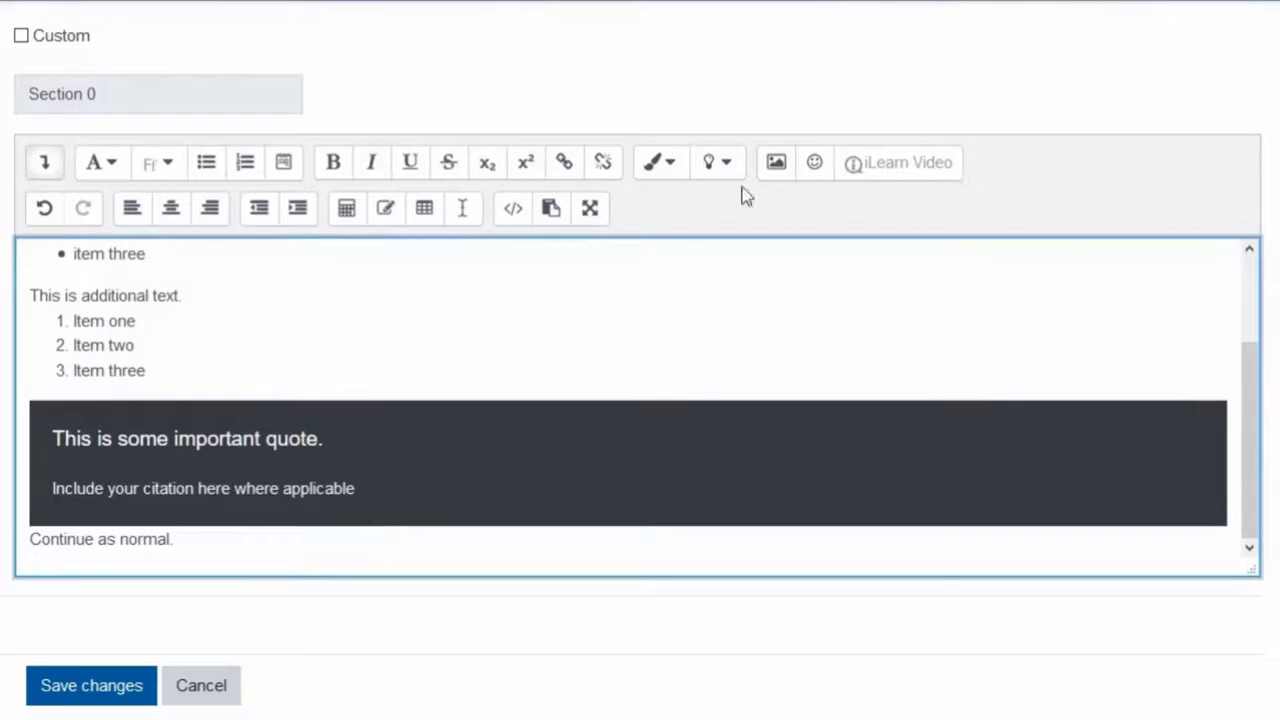
pyautogui.click(425, 216)
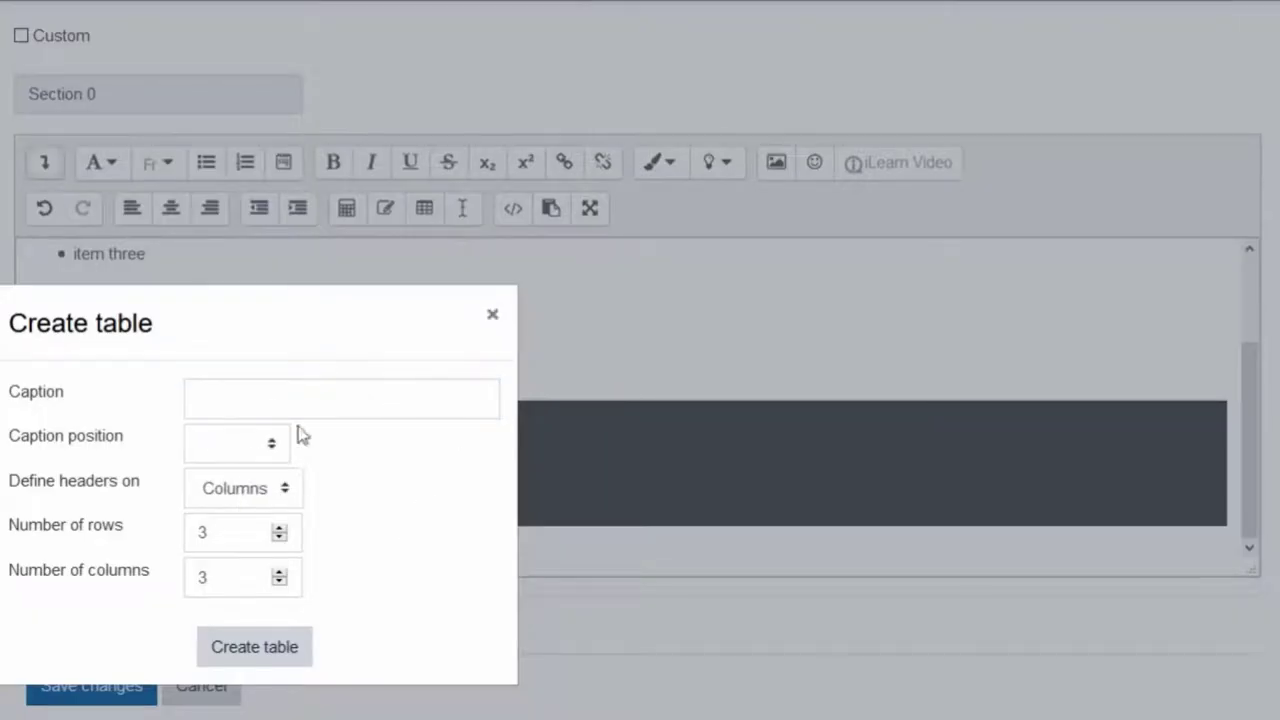
pyautogui.click(234, 398)
pyautogui.write('This is a table')
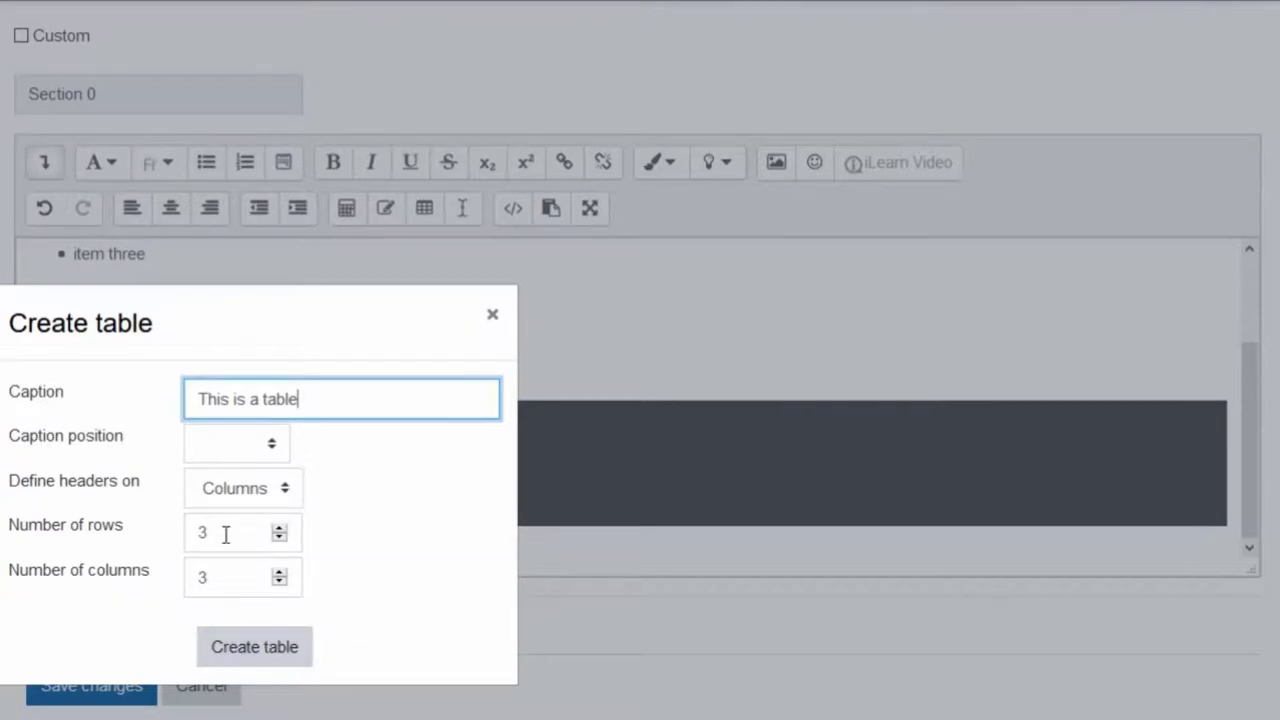
pyautogui.click(240, 662)
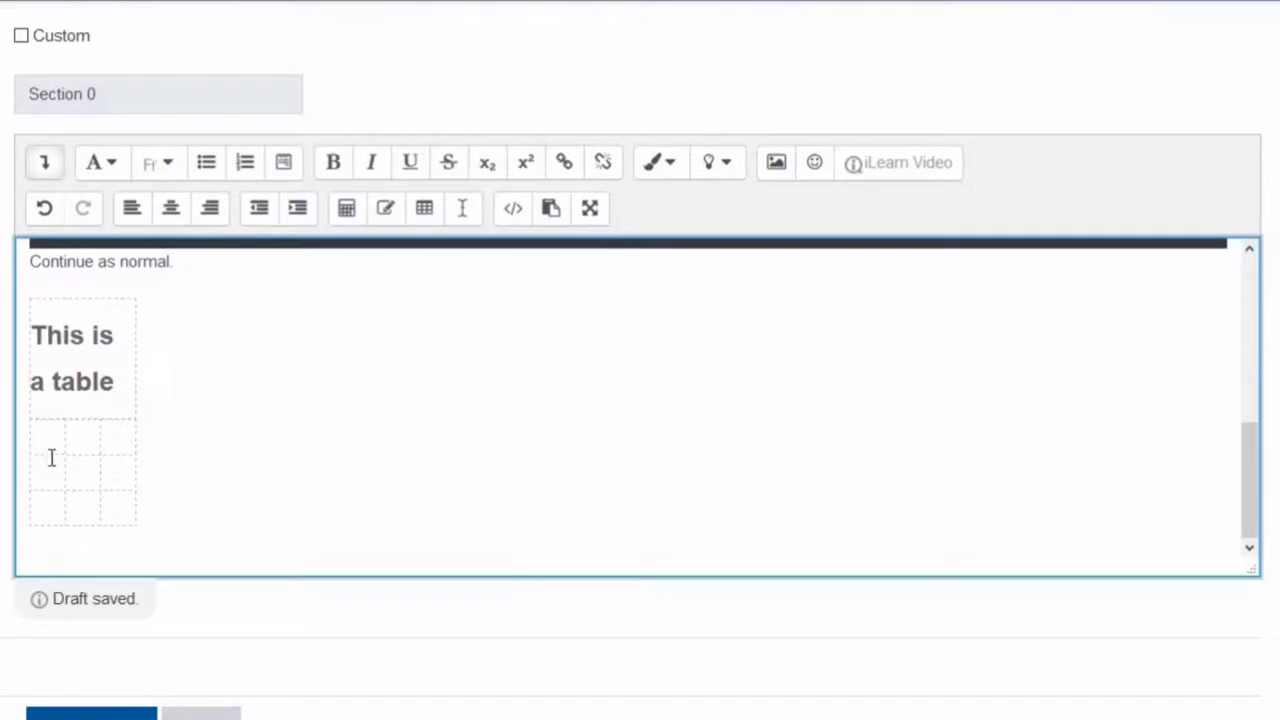
# Place the text cursor in the cells of the new table's first row and move it down out of the table
pyautogui.click(37, 439)
pyautogui.click(117, 428)
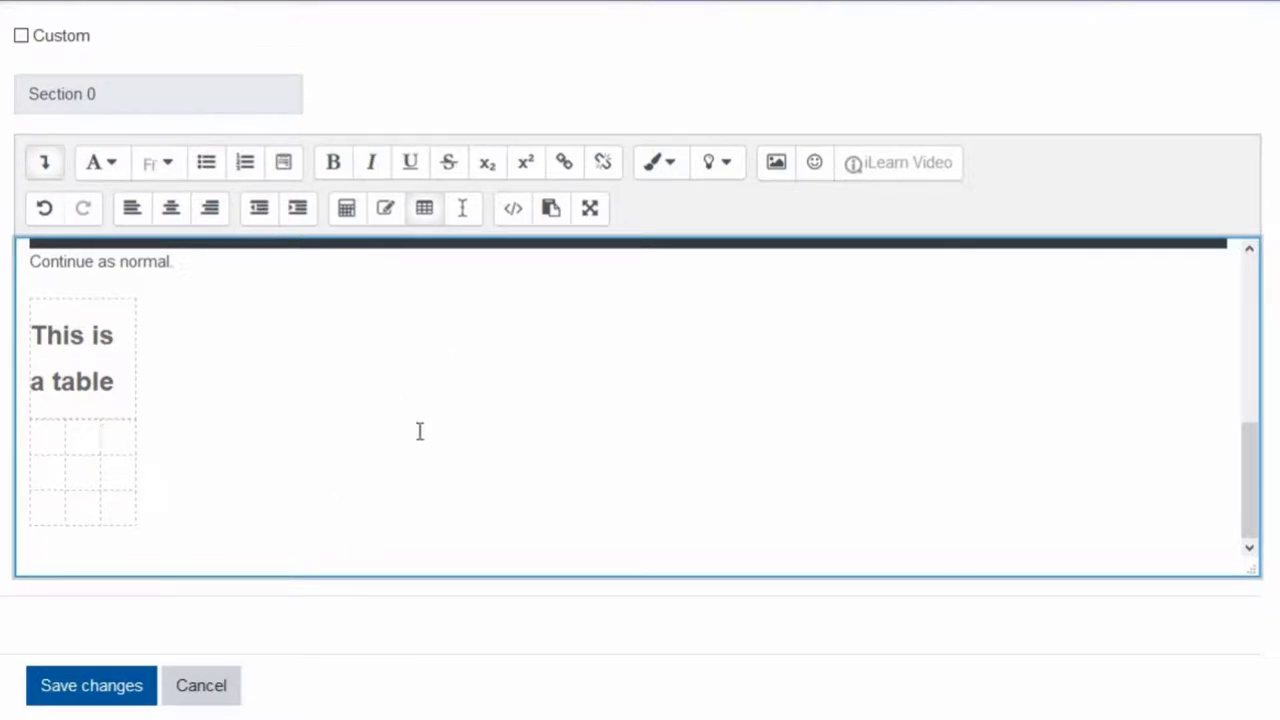
pyautogui.press('Down')
pyautogui.press('Down')
pyautogui.press('Down')
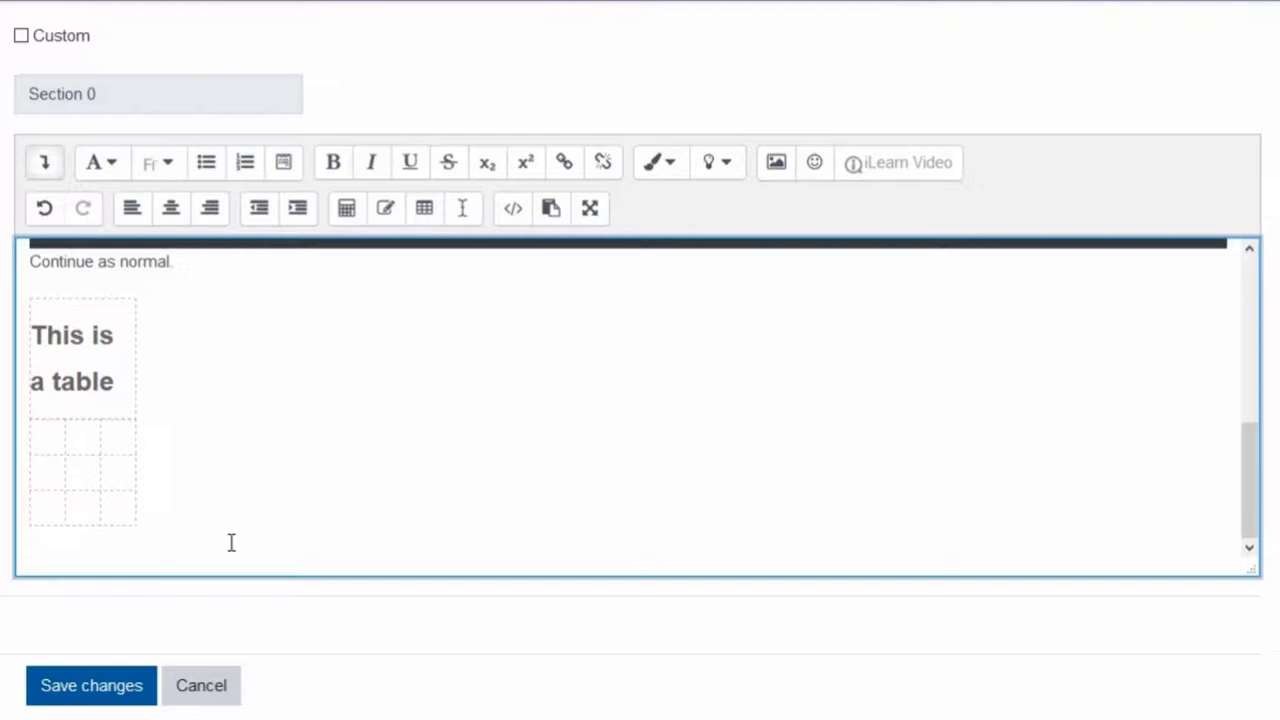
# Switch to the Word document, copy the "Testing your speed" heading with the paragraph under it, and return to the Section 0 editor
pyautogui.click(550, 209)
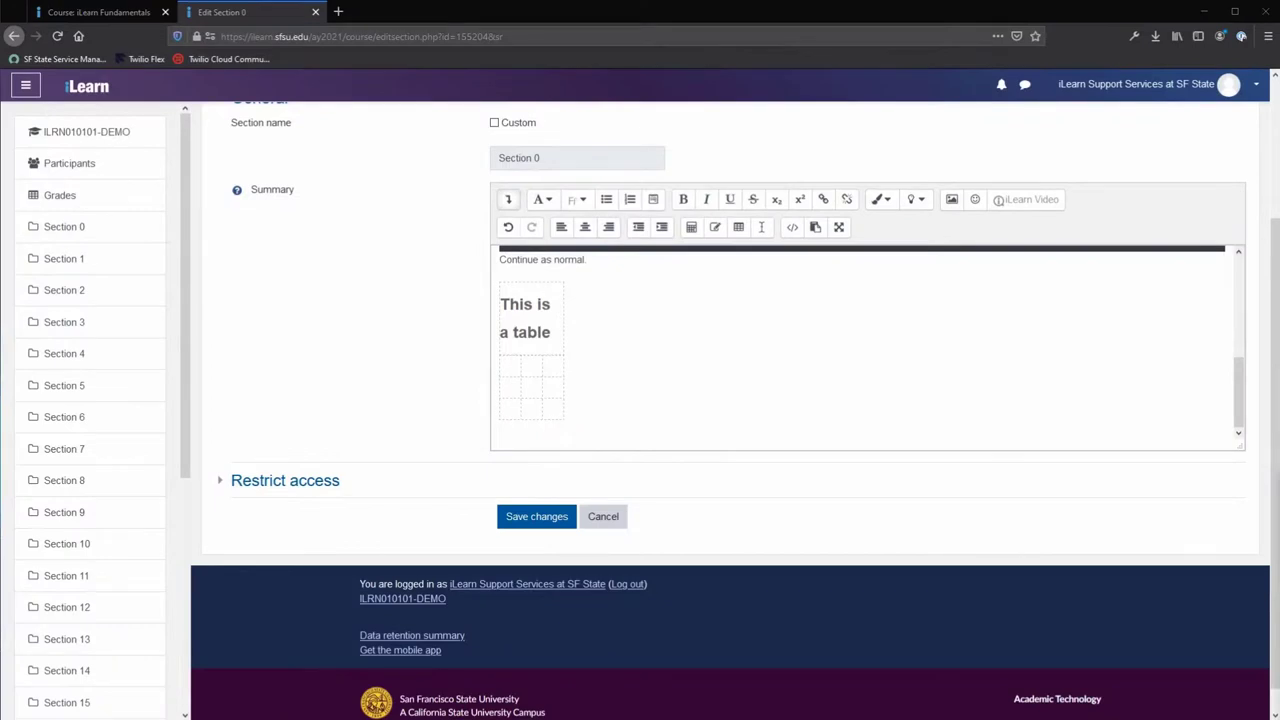
pyautogui.moveTo(1279, 99); pyautogui.dragTo(1050, 104)
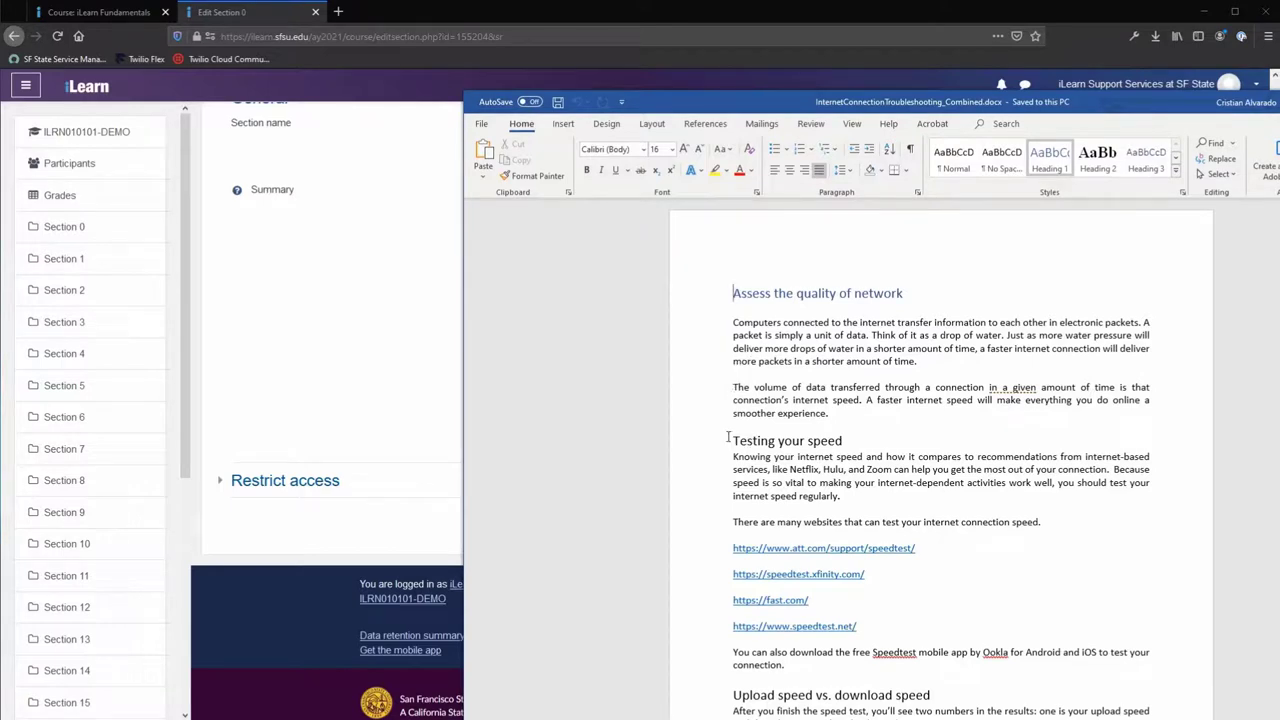
pyautogui.moveTo(727, 436); pyautogui.dragTo(912, 493)
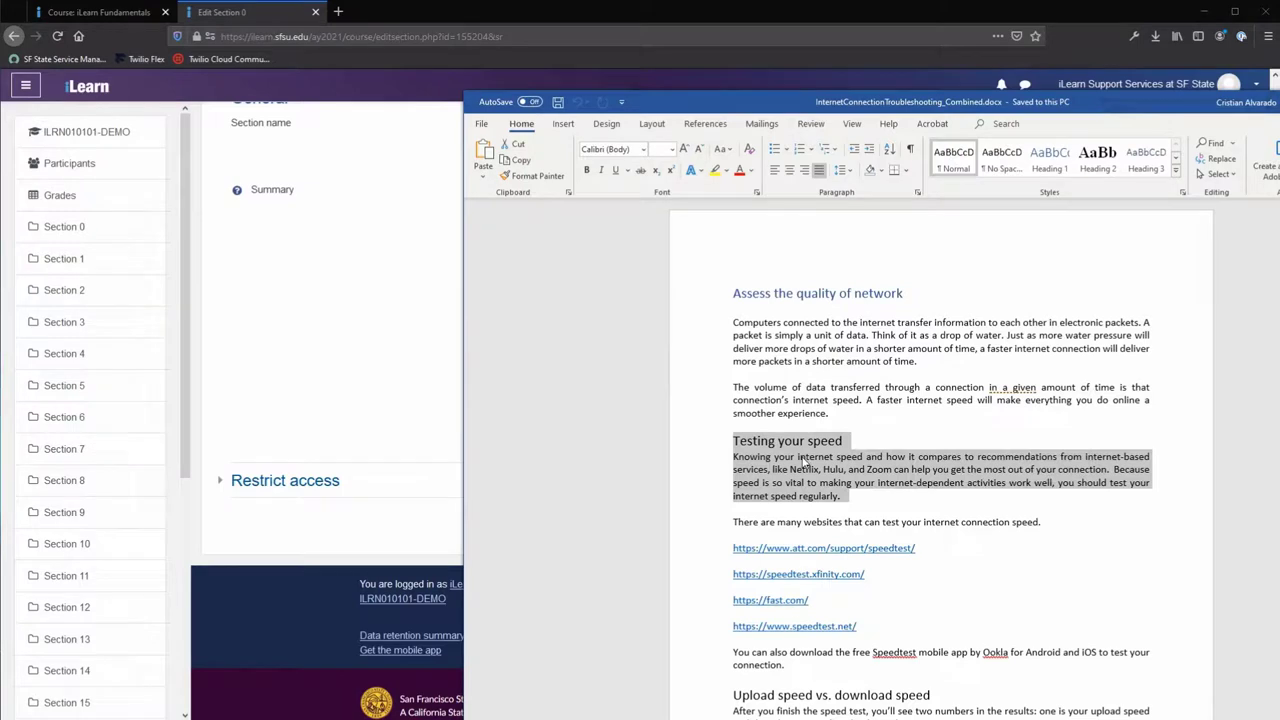
pyautogui.rightClick(805, 462)
pyautogui.click(838, 488)
pyautogui.press('super+Down')
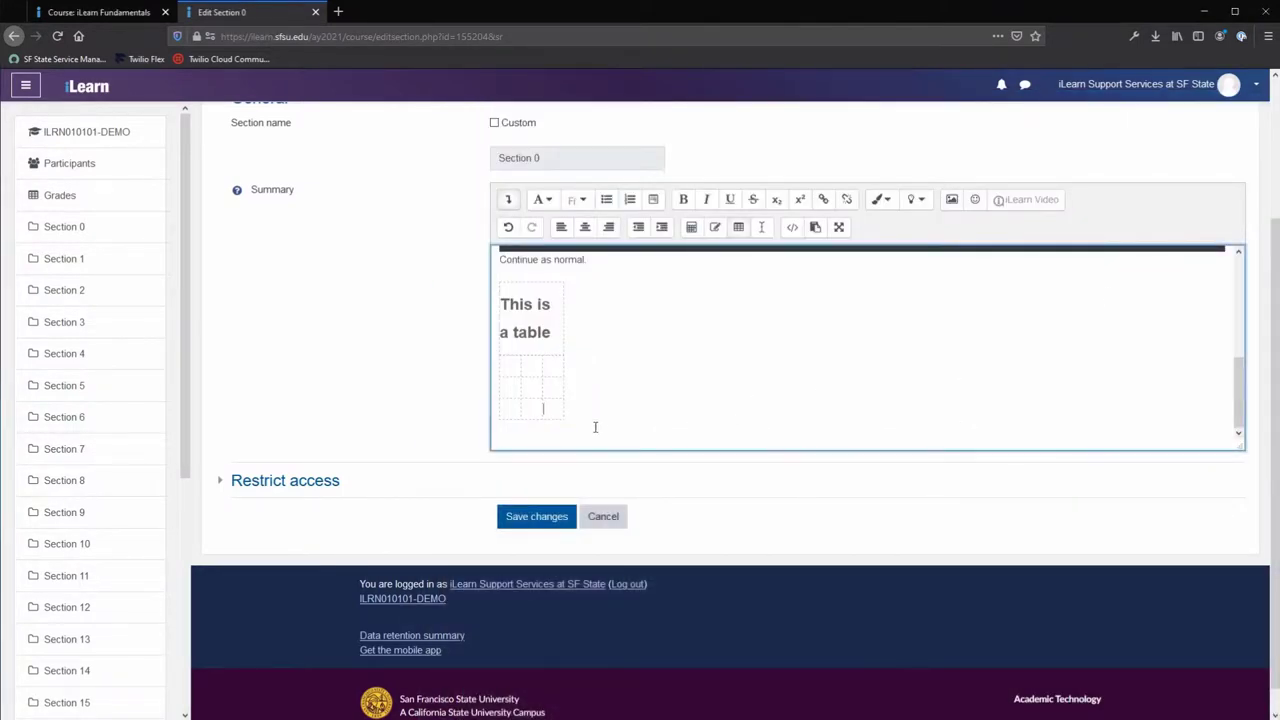
# Insert the copied text below the table through Paste special as Microsoft Word content with its split sentence rejoined, and save the section
pyautogui.click(815, 229)
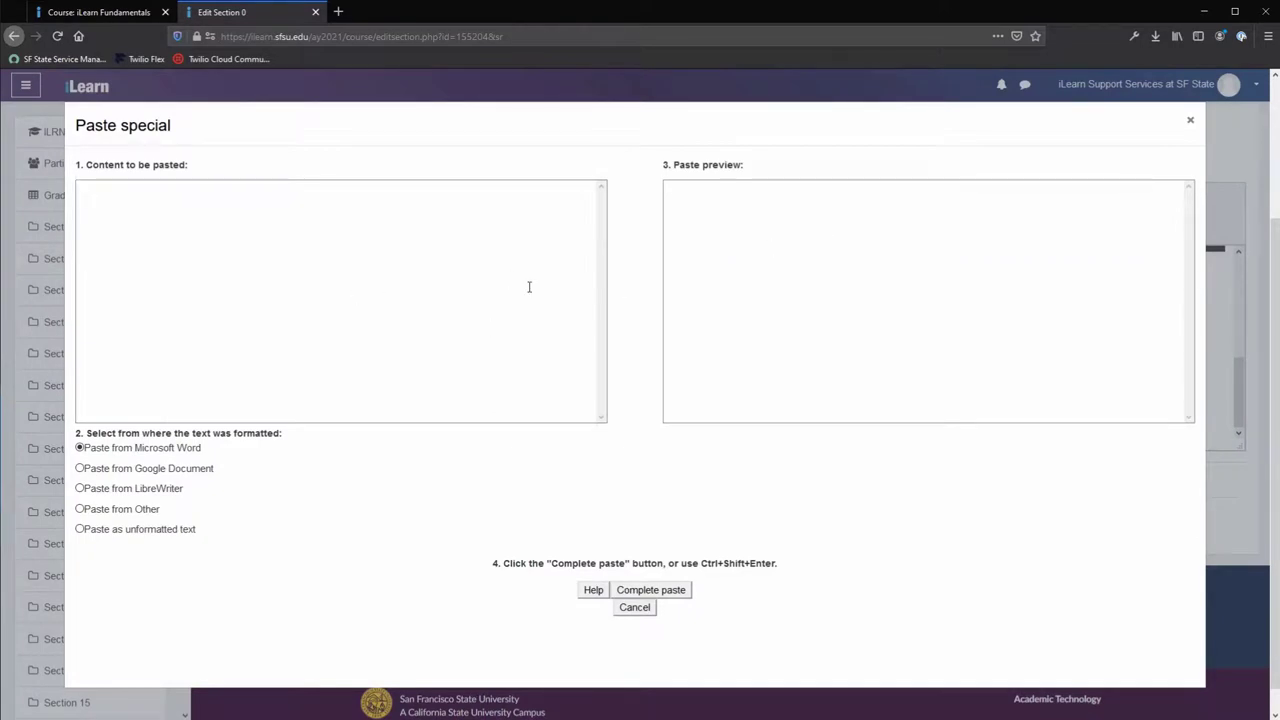
pyautogui.hotkey('ctrl', 'v')
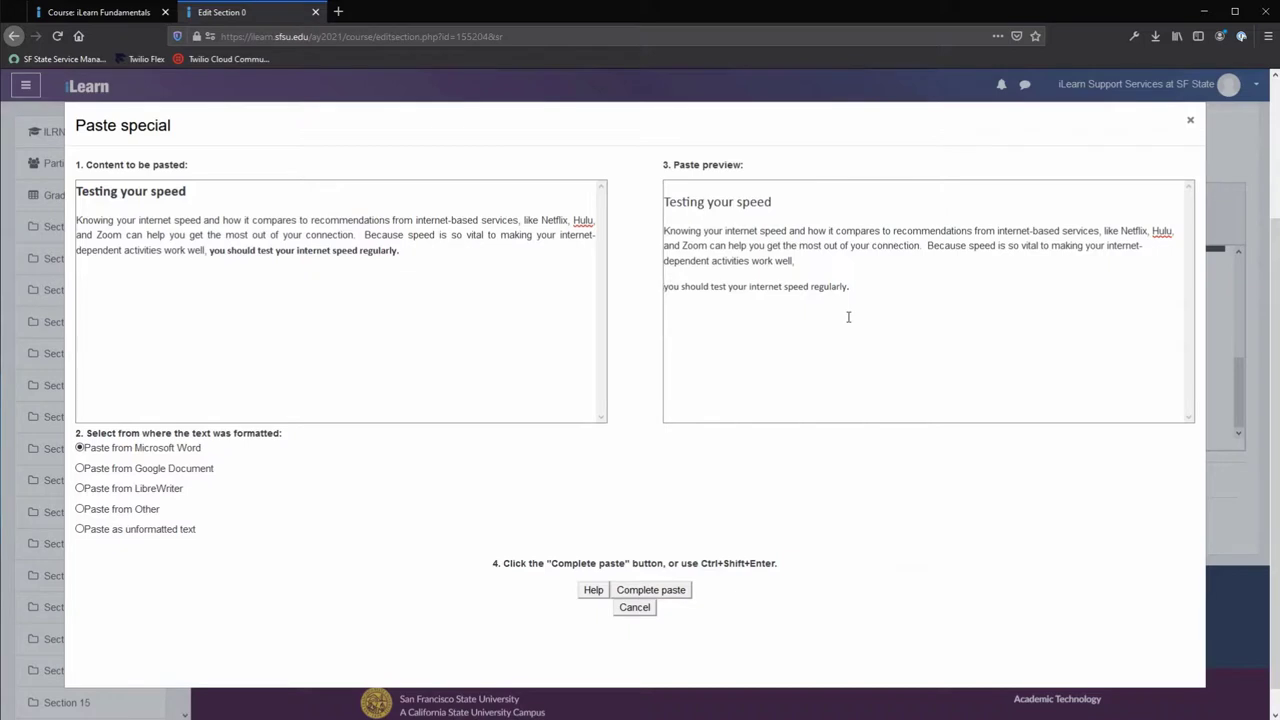
pyautogui.press('BackSpace')
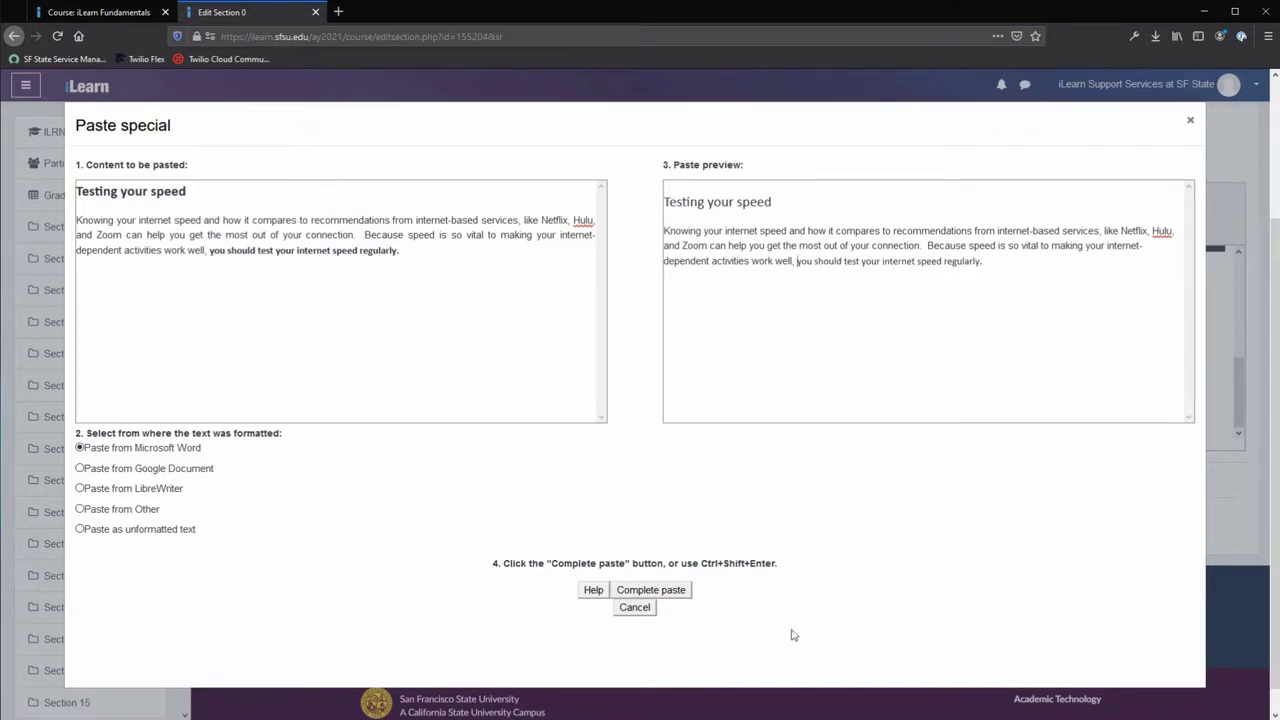
pyautogui.click(681, 594)
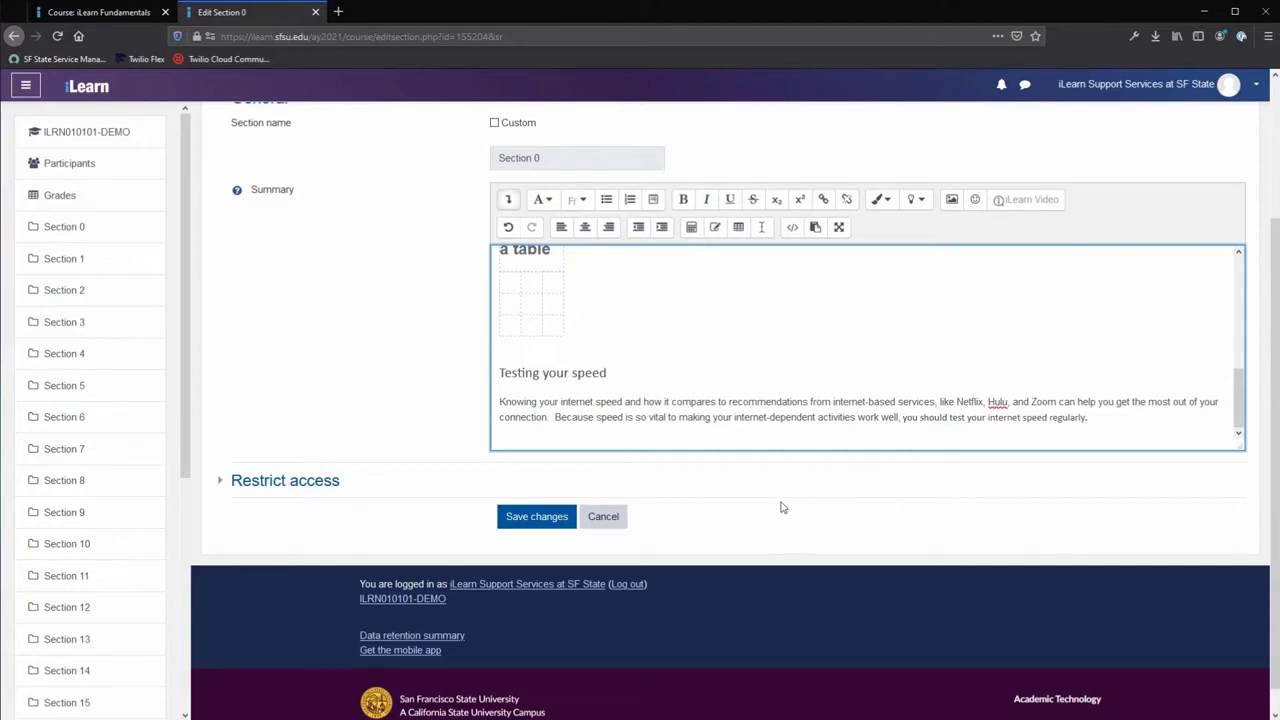
pyautogui.click(537, 516)
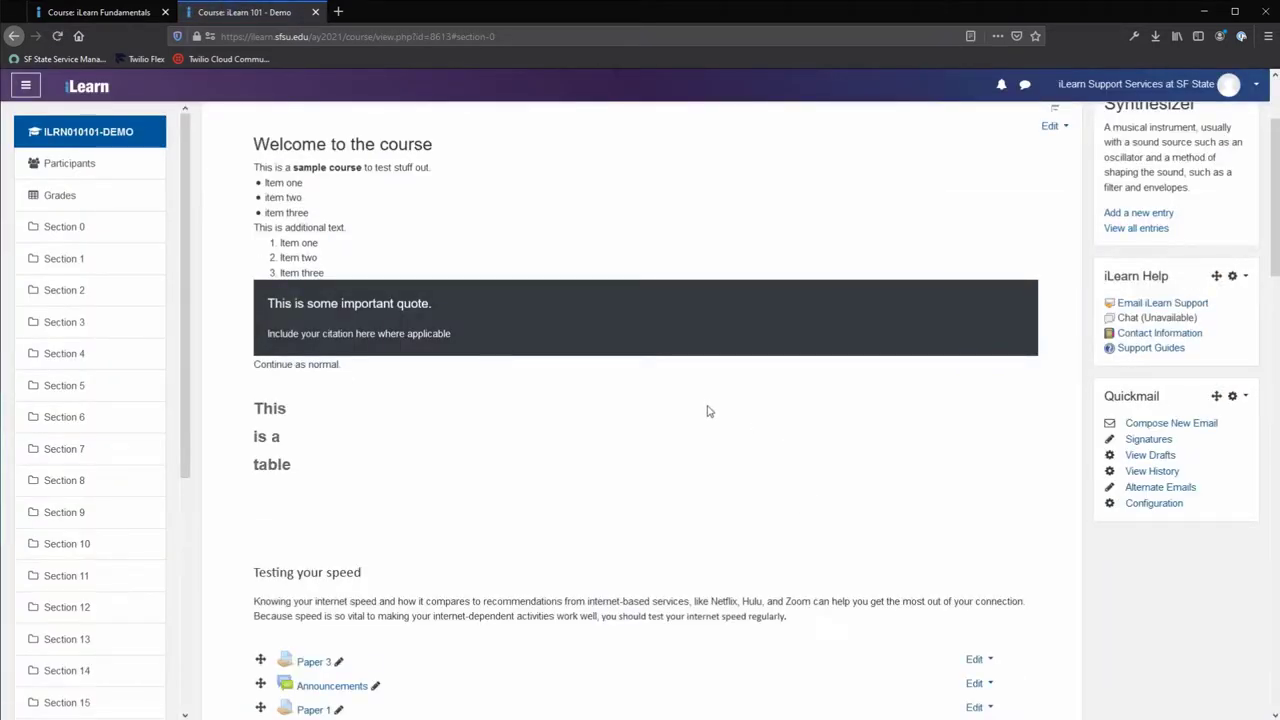
# Open the settings of the Paper 3 assignment and examine the text editor of its description
pyautogui.scroll(-5, 711, 450)
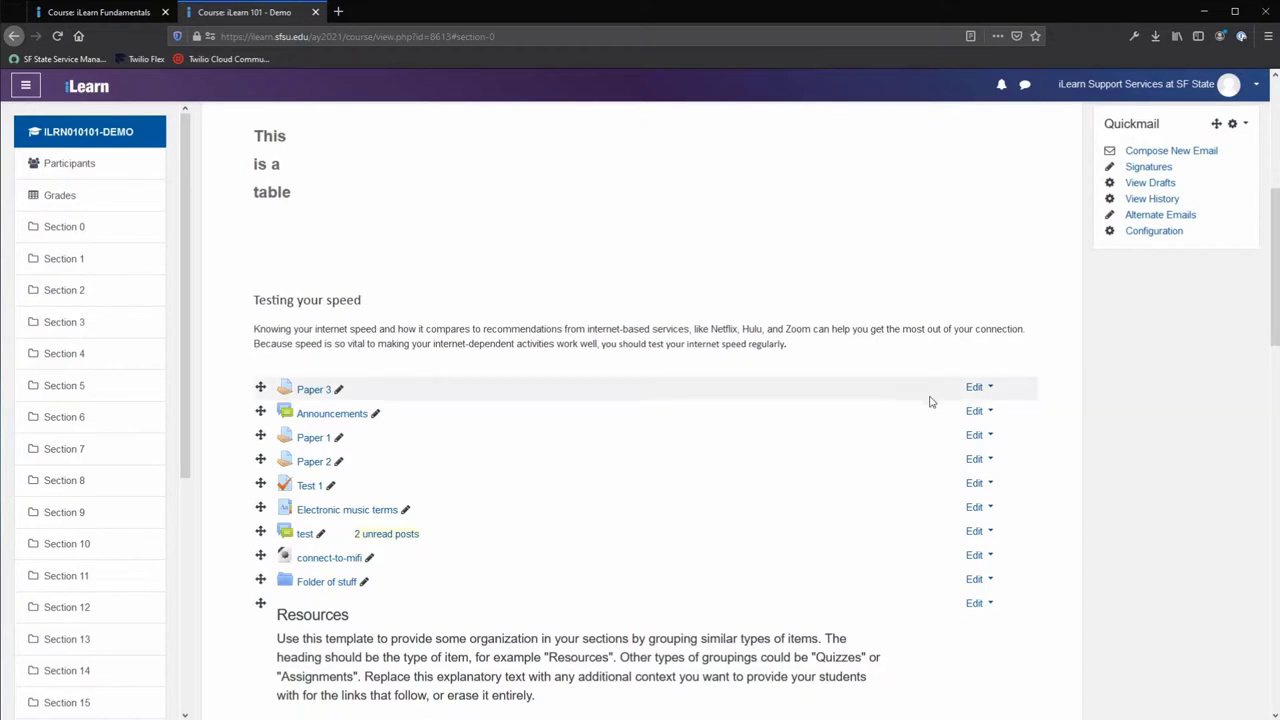
pyautogui.click(974, 387)
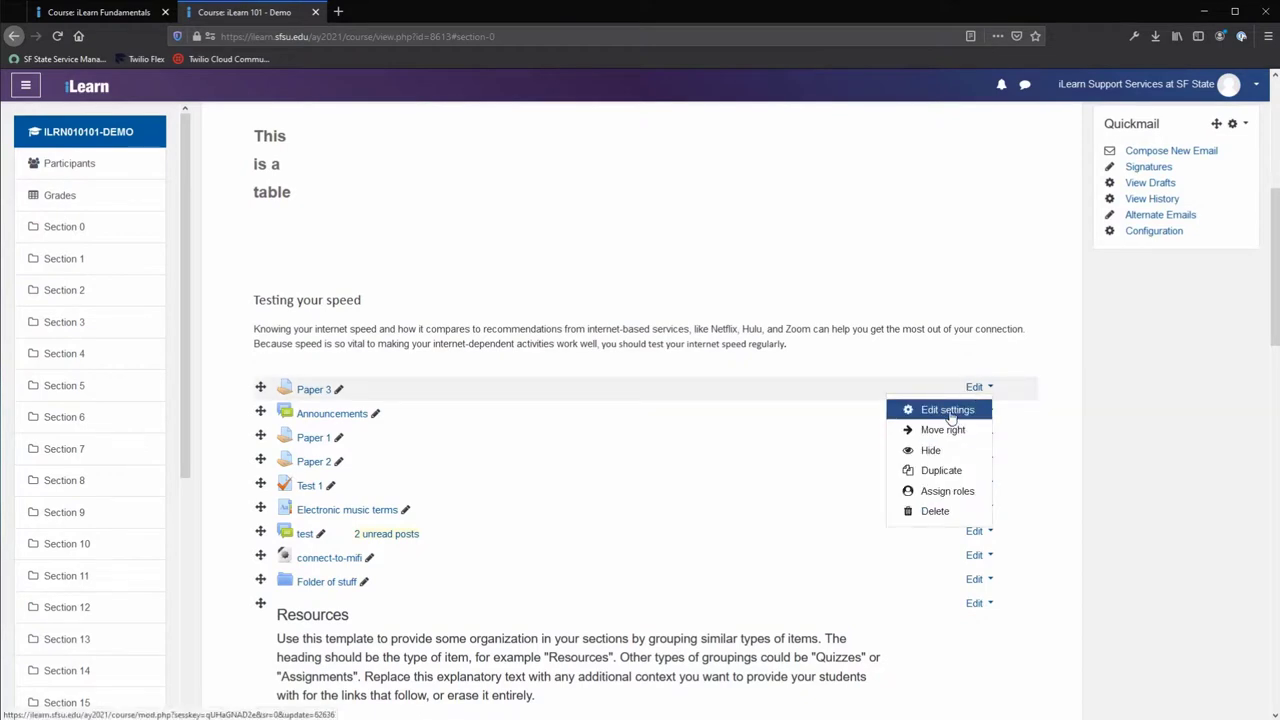
pyautogui.click(952, 412)
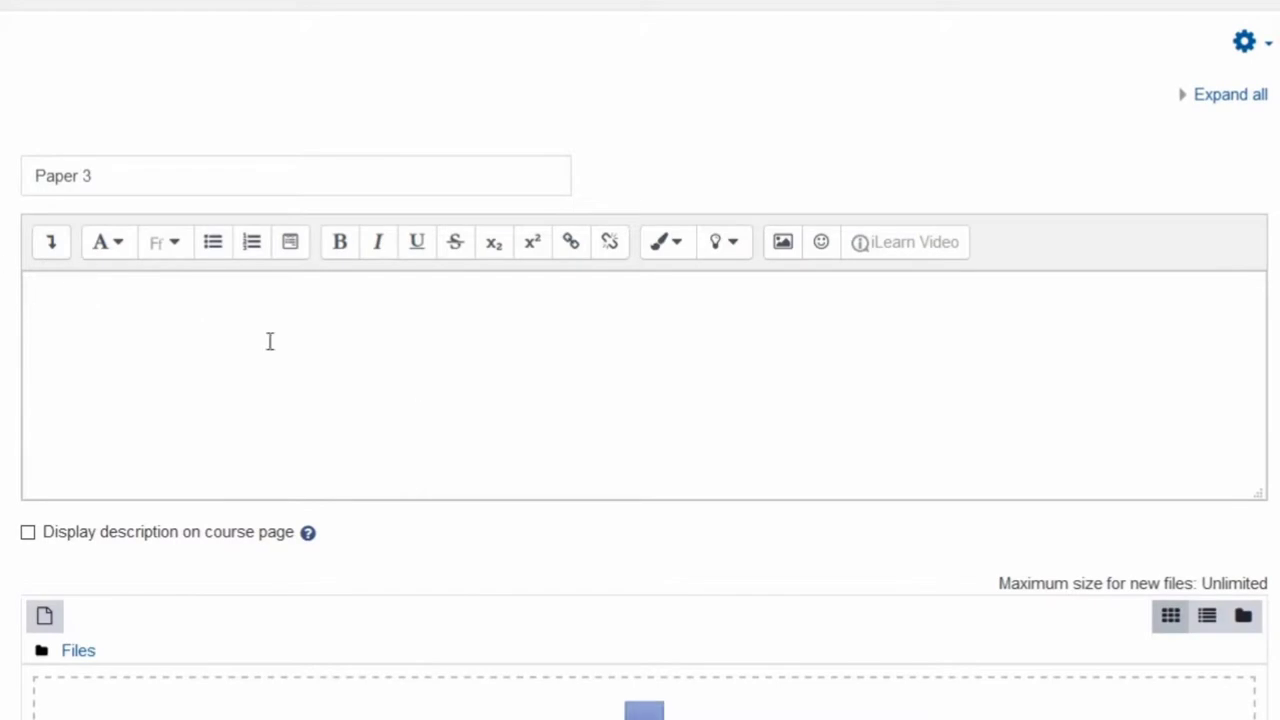
pyautogui.click(268, 342)
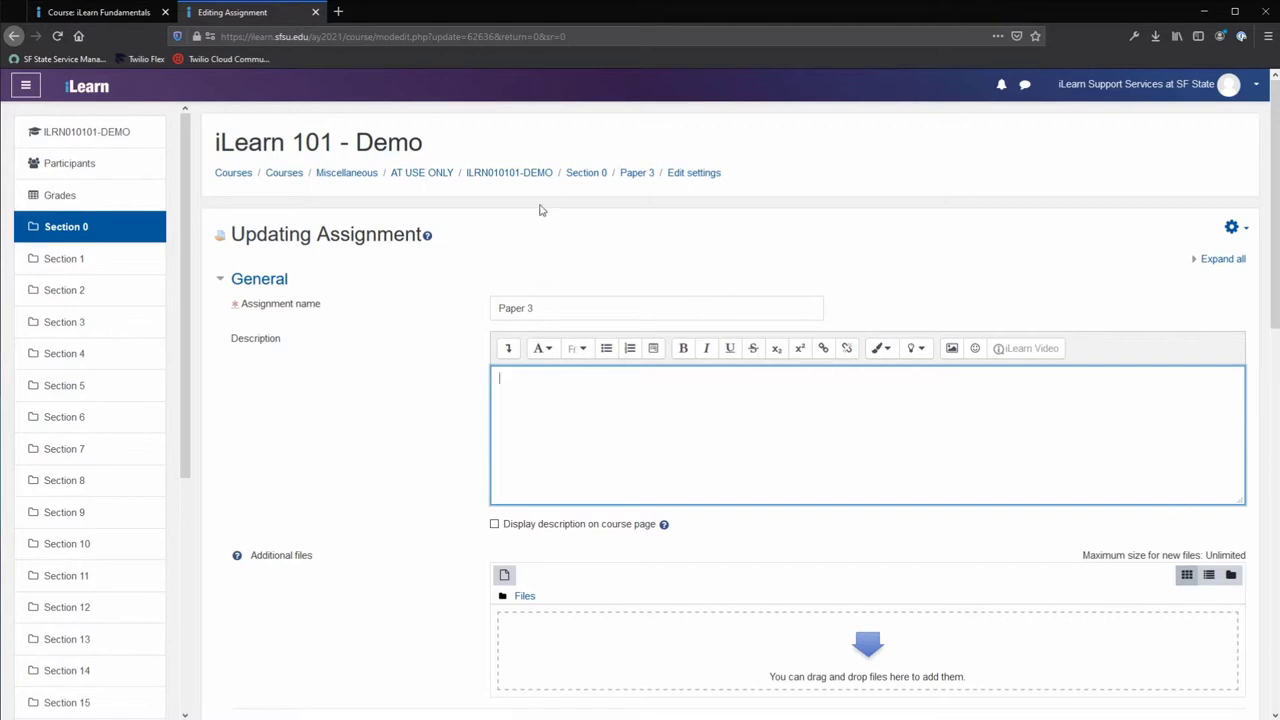
# Return to Section 0 and start a new discussion topic in the "test" forum
pyautogui.click(586, 173)
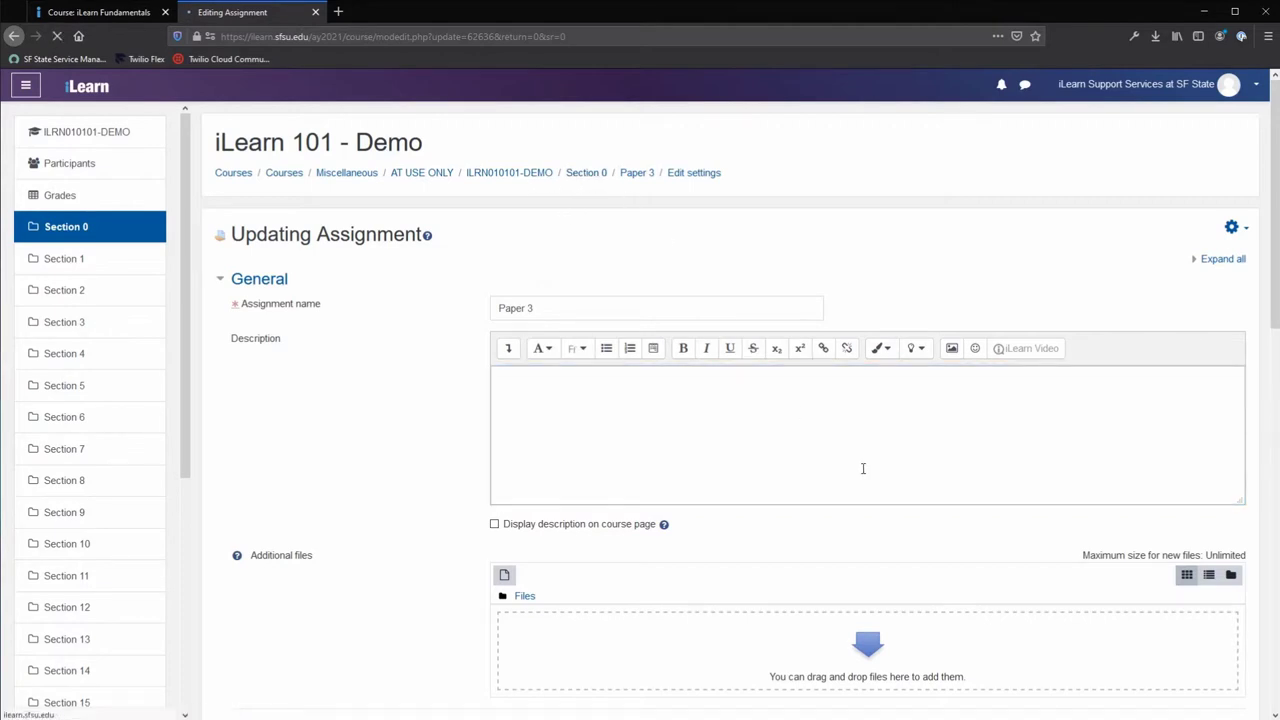
pyautogui.scroll(-3, 520, 525)
pyautogui.scroll(-1, 449, 545)
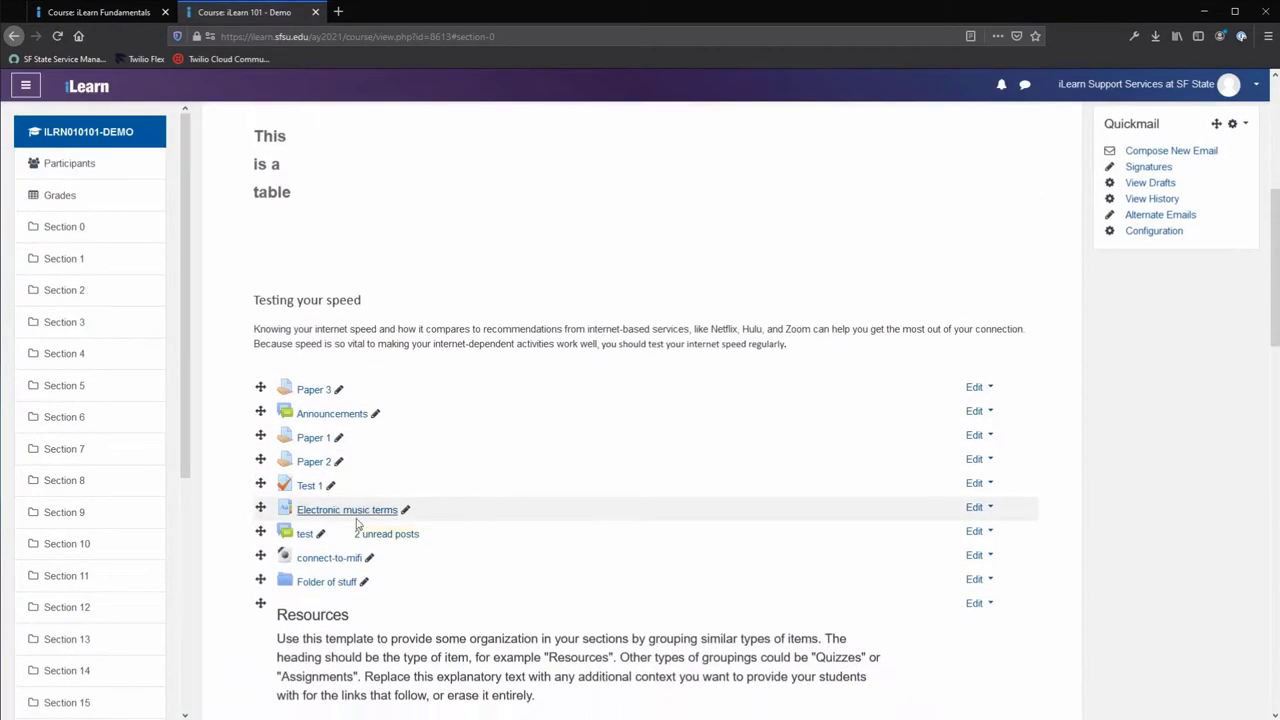
pyautogui.click(304, 535)
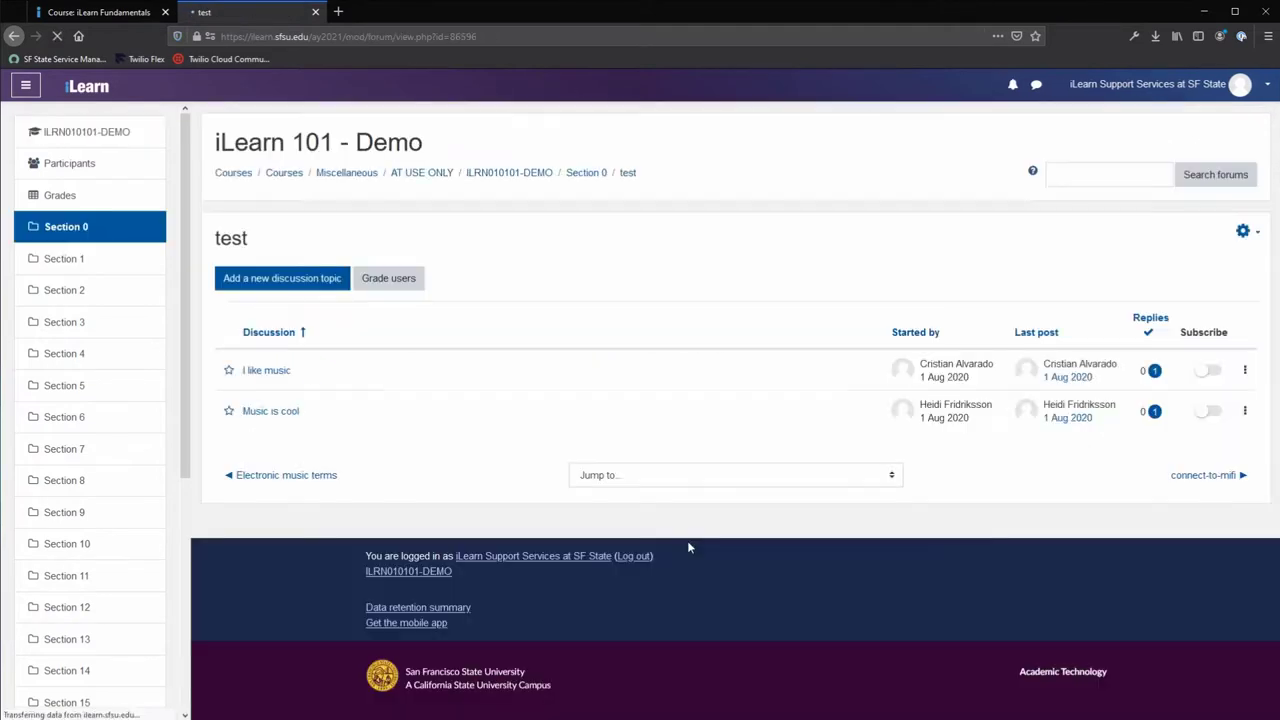
pyautogui.click(307, 293)
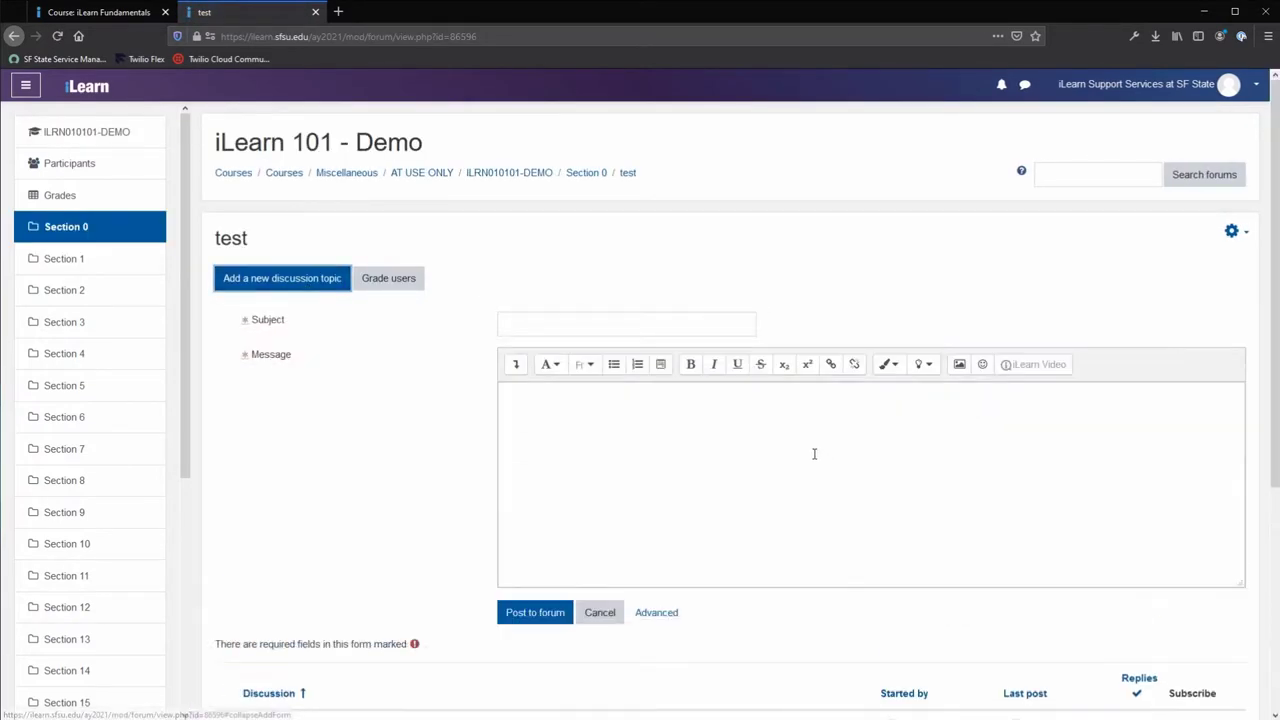
# Give the new discussion topic the subject "Test" and place the text cursor in its message
pyautogui.click(781, 393)
pyautogui.click(608, 327)
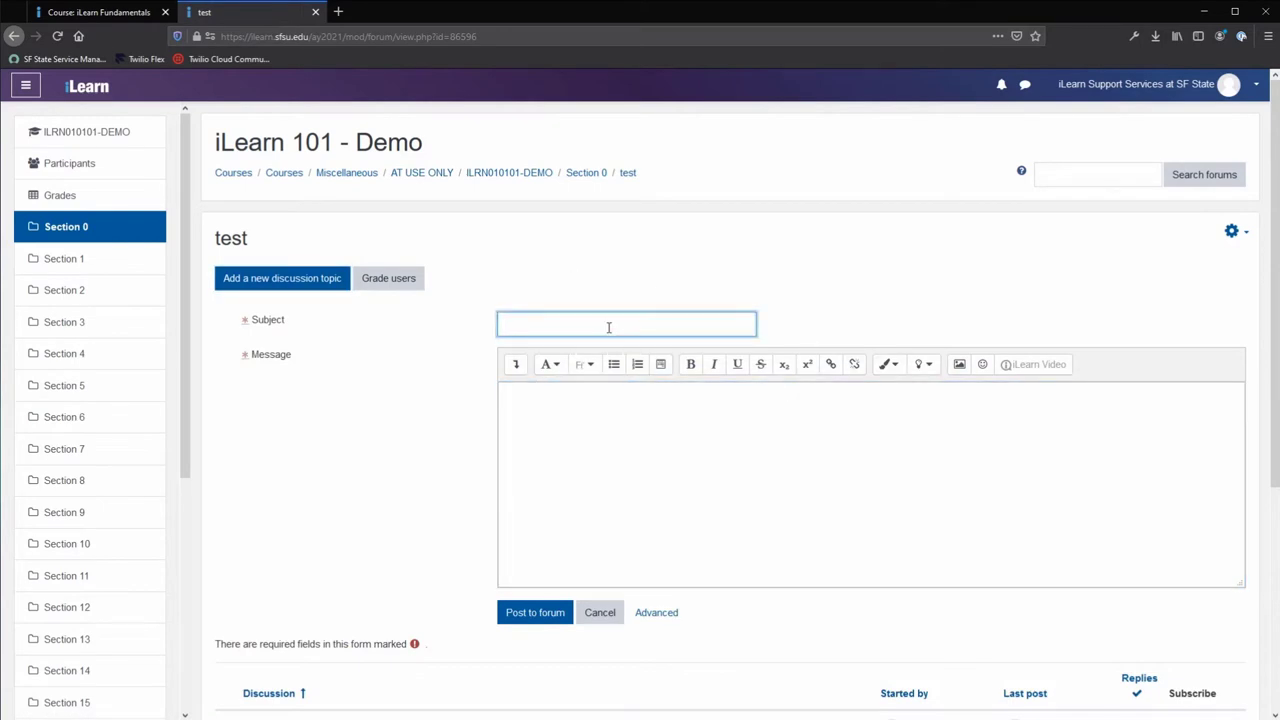
pyautogui.click(1050, 528)
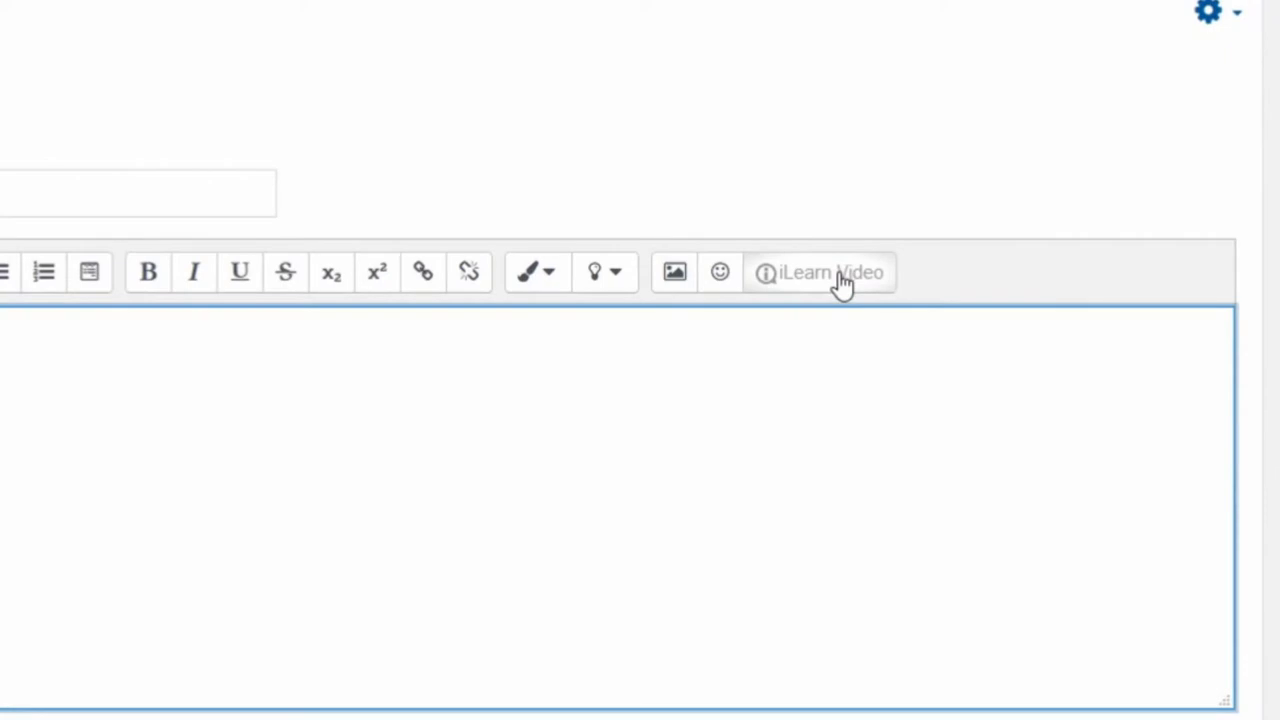
# Upload WelcomeVideo-edited.mp4 into the message as an iLearn video titled "This is a welcome video"
pyautogui.click(843, 286)
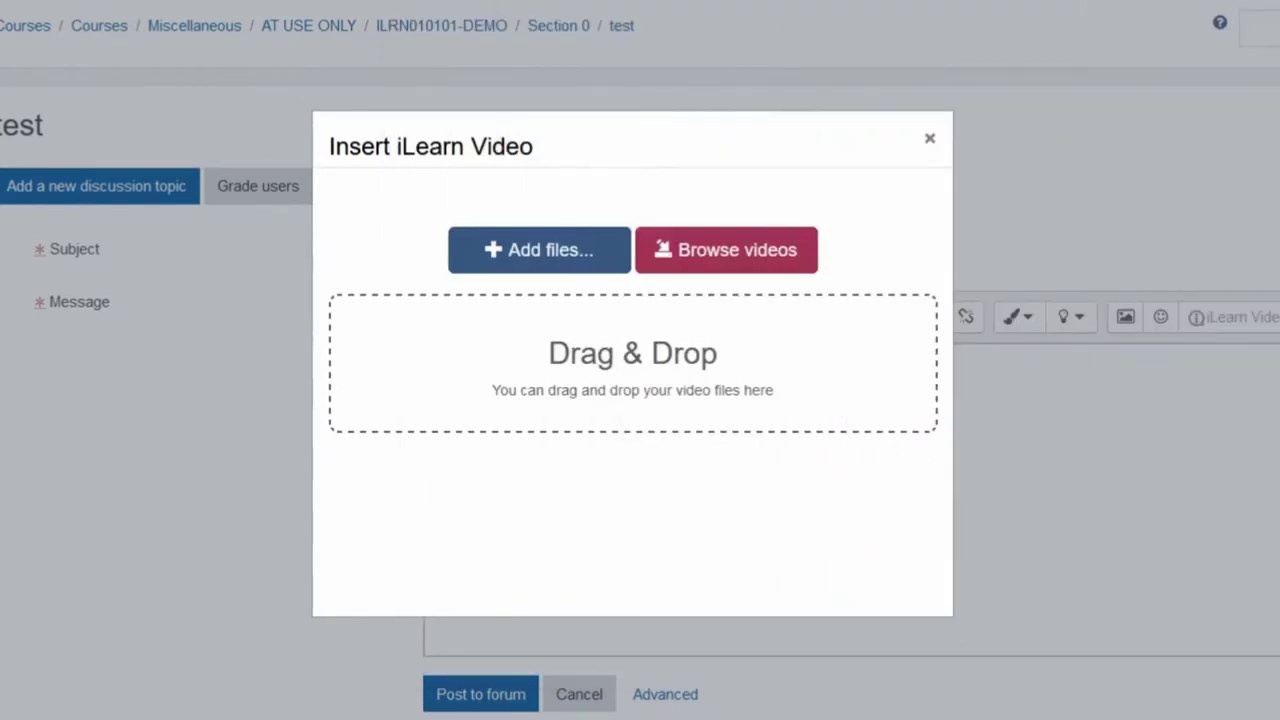
pyautogui.moveTo(790, 365); pyautogui.dragTo(612, 373)
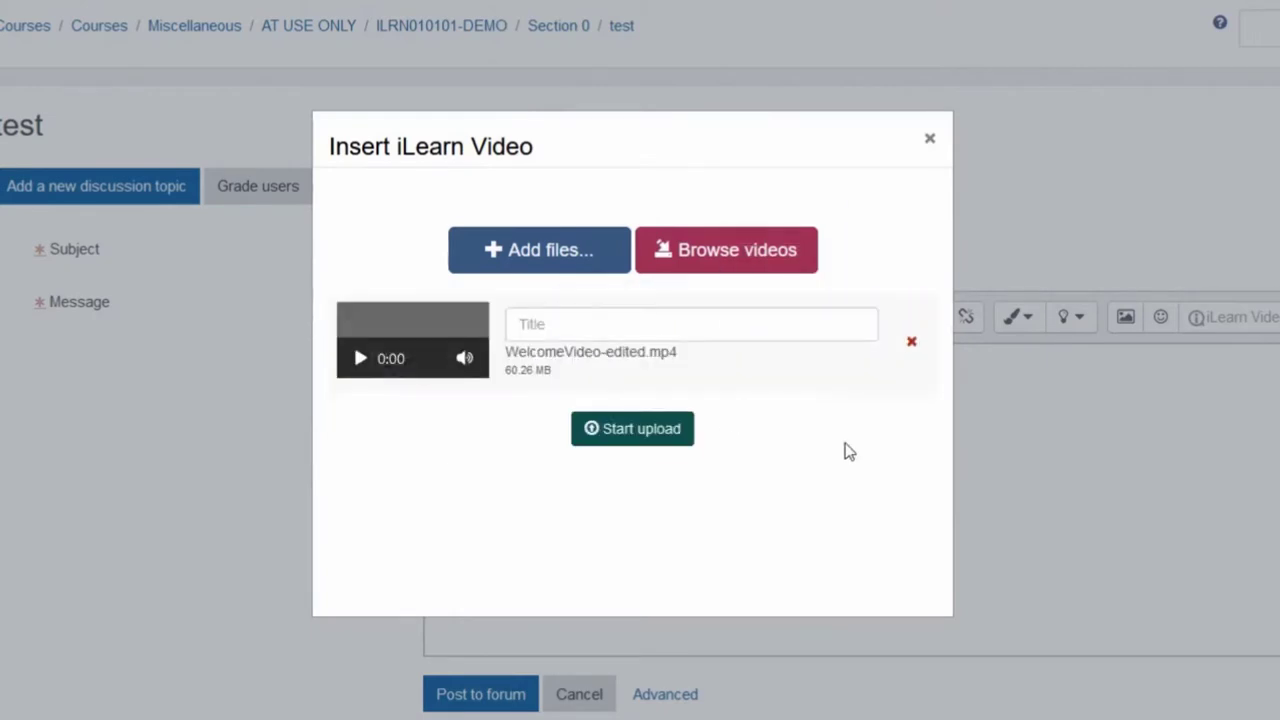
pyautogui.click(704, 328)
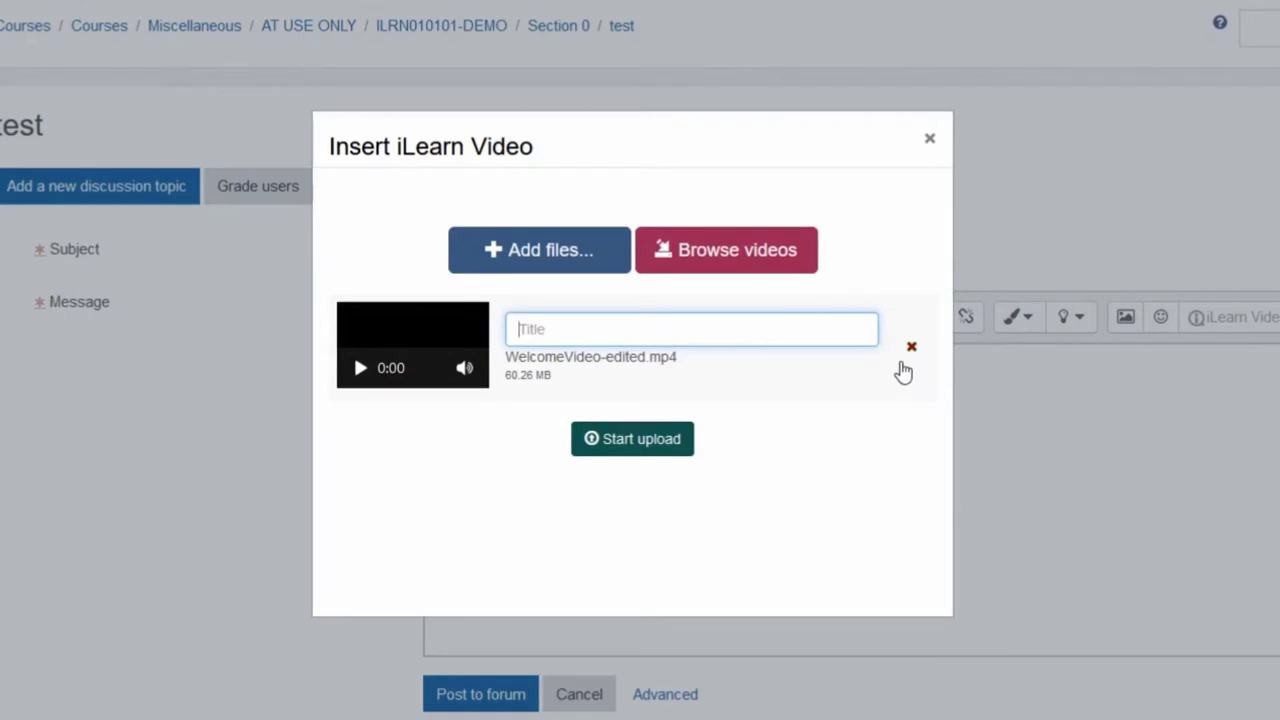
pyautogui.write('This is a weco')
pyautogui.press('BackSpace')
pyautogui.write('lcome video')
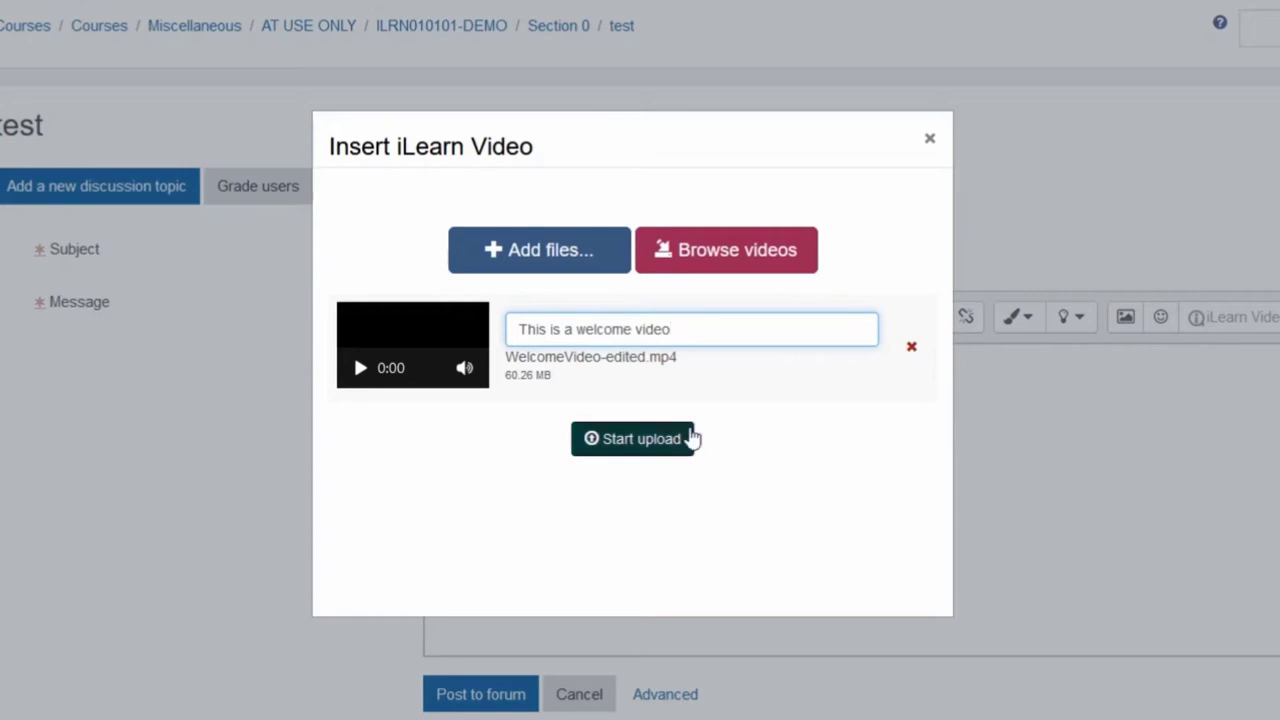
pyautogui.click(638, 440)
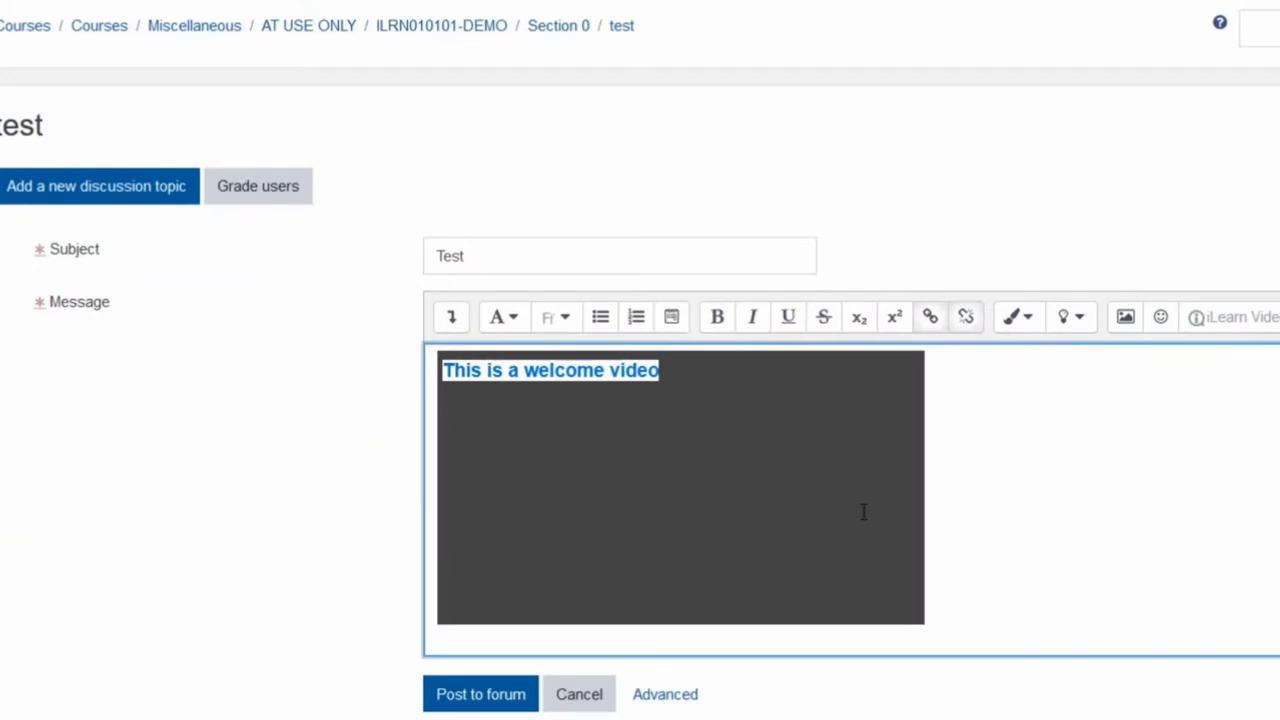
# Add the line "This is a welcome video" below the embedded video and post the topic to the forum
pyautogui.click(1033, 504)
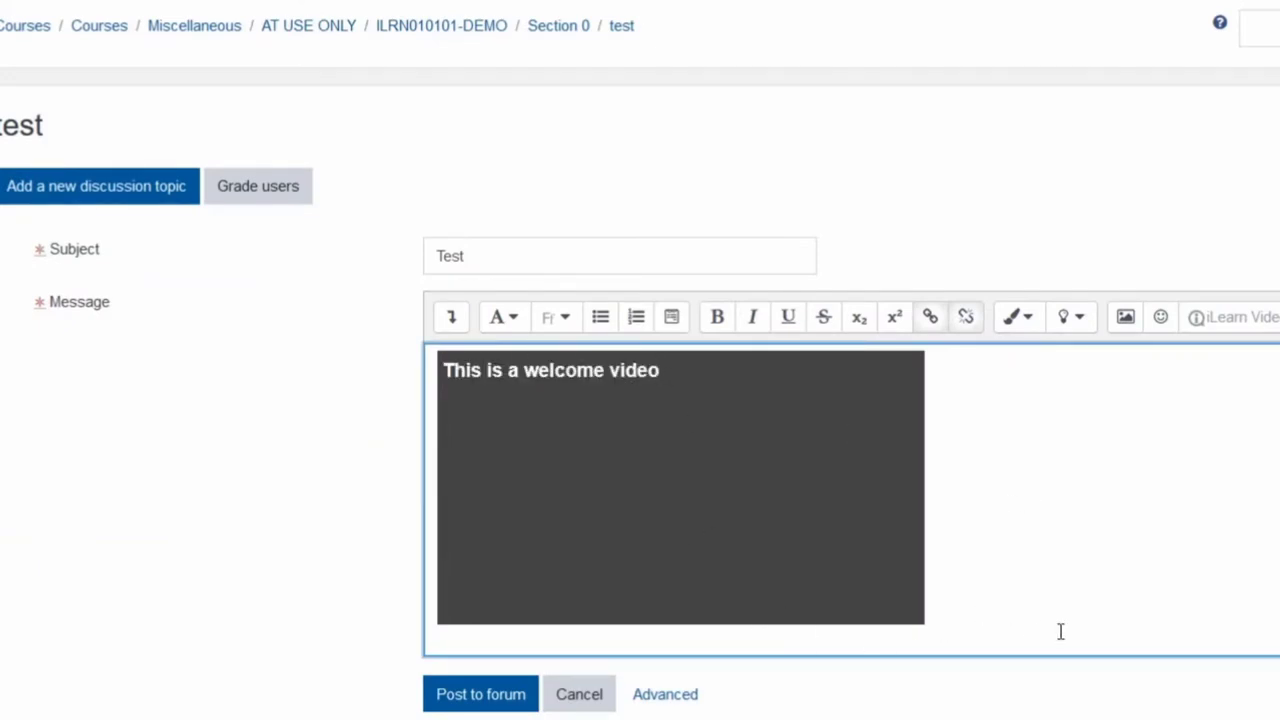
pyautogui.press('Return')
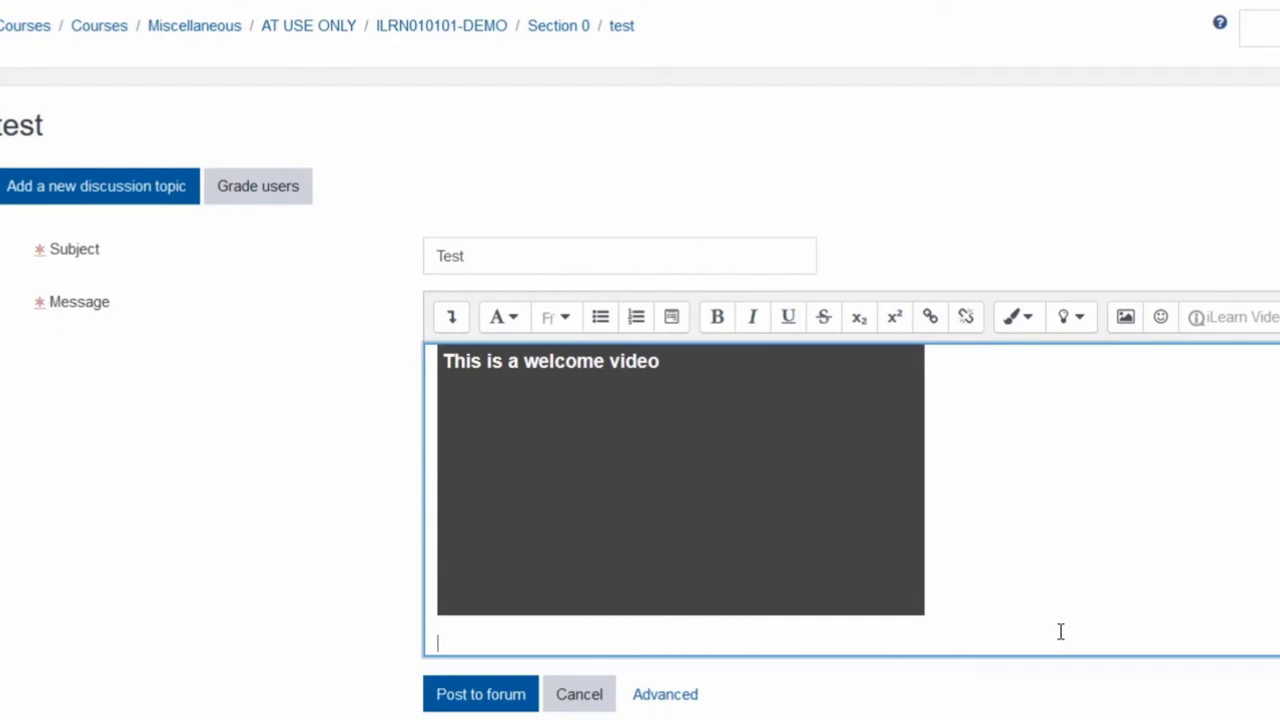
pyautogui.write('This is a welcome video')
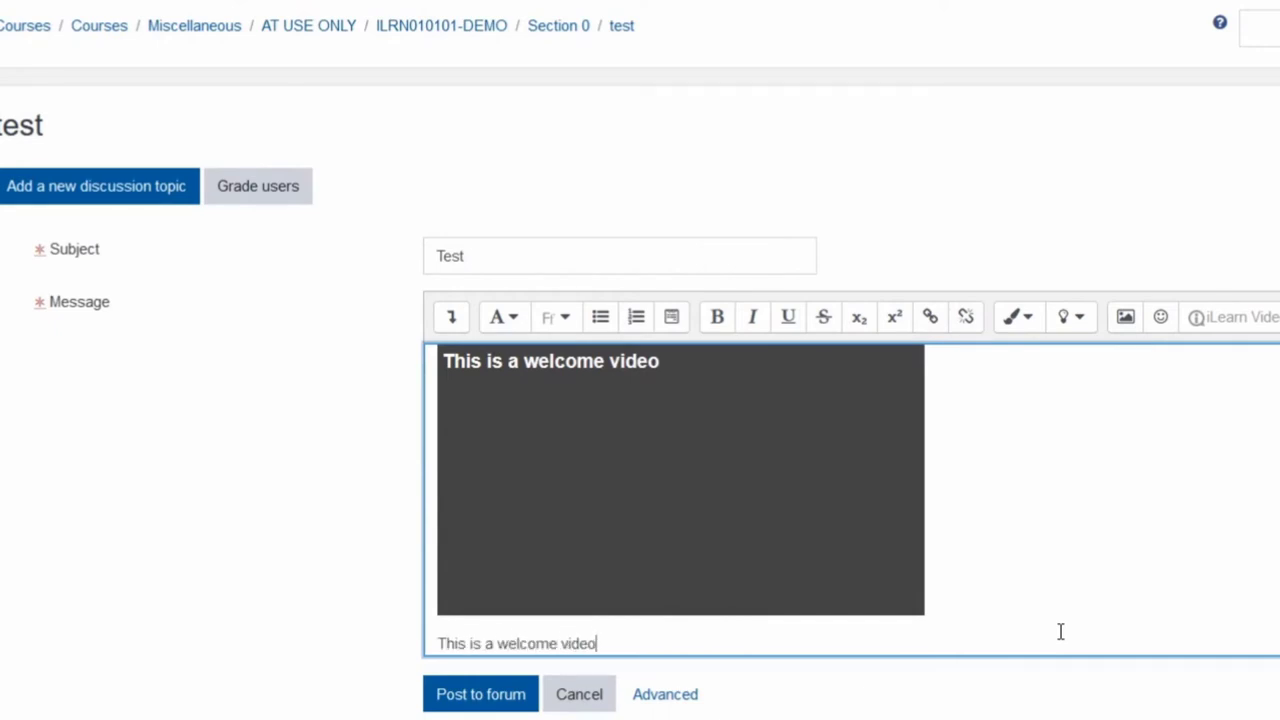
pyautogui.click(470, 695)
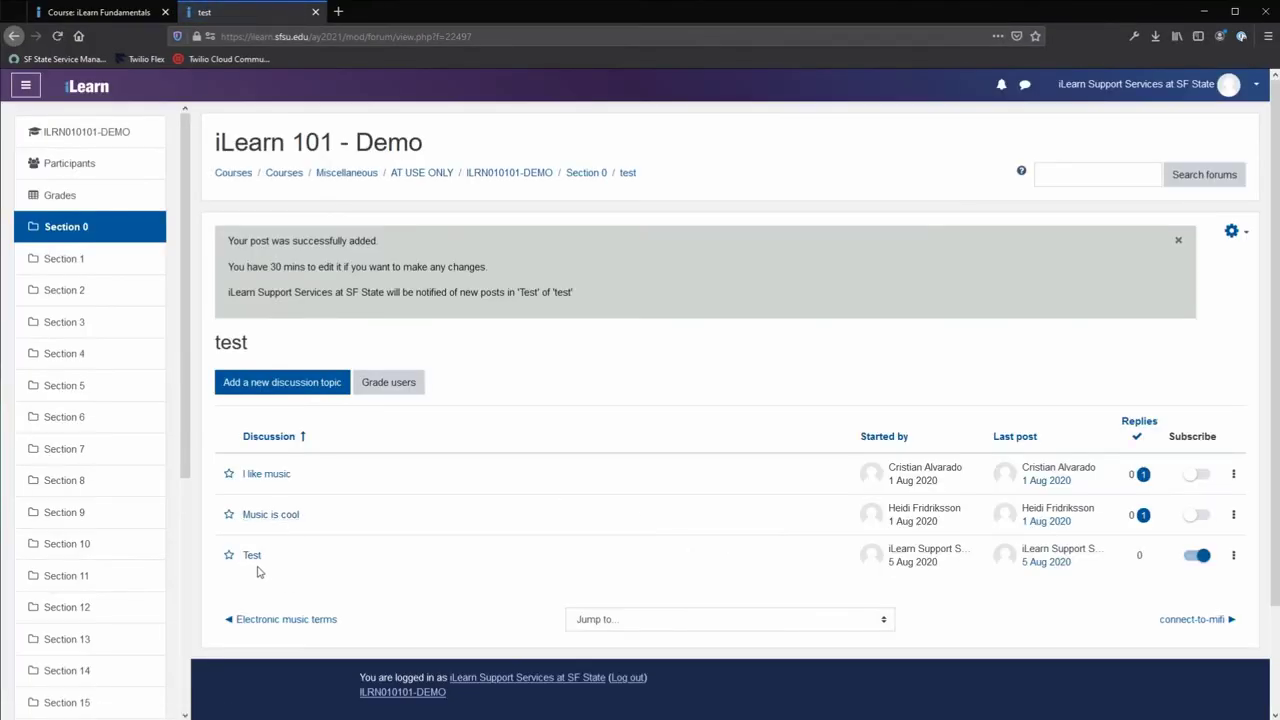
# Open the posted "Test" discussion and play its embedded welcome video
pyautogui.click(252, 558)
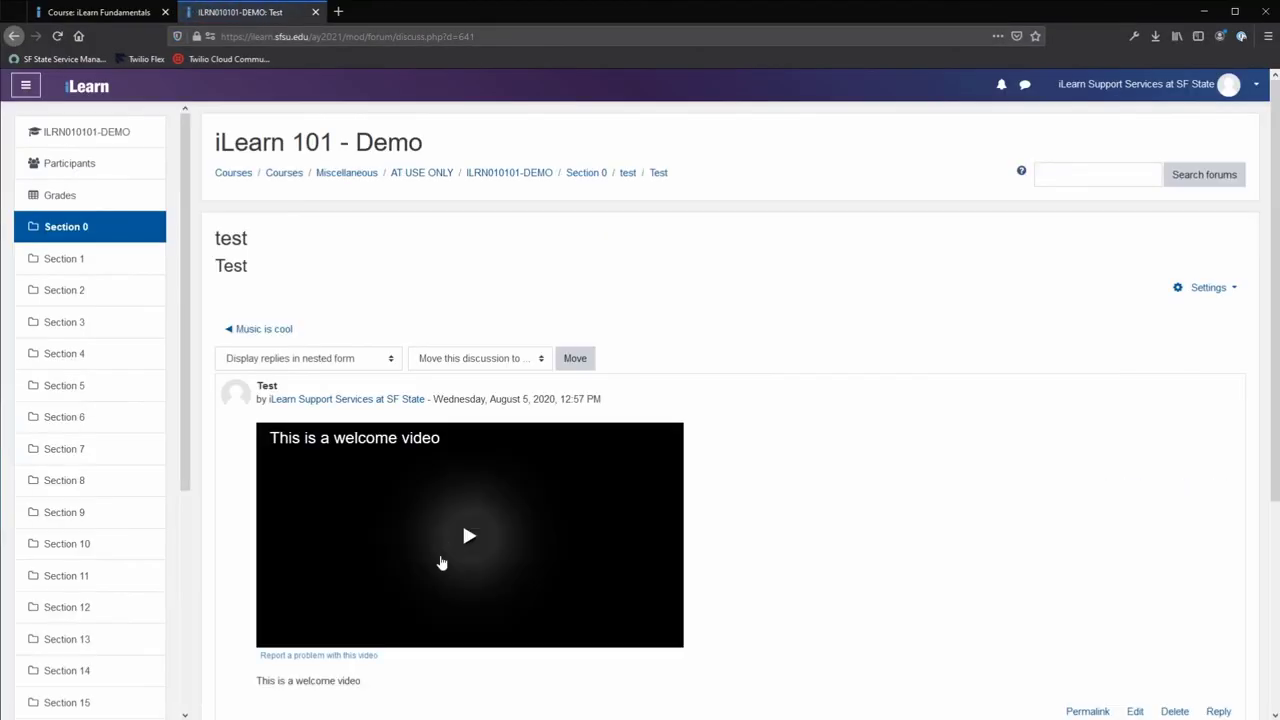
pyautogui.scroll(-1, 783, 608)
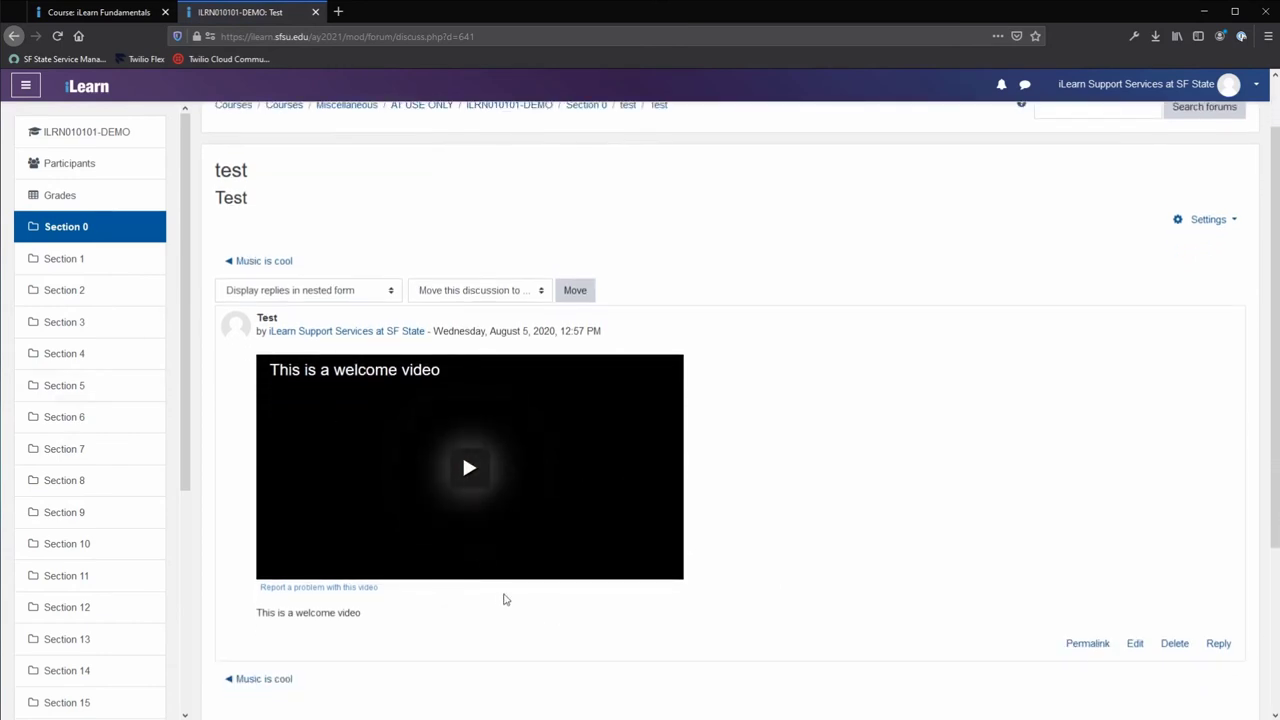
pyautogui.click(469, 467)
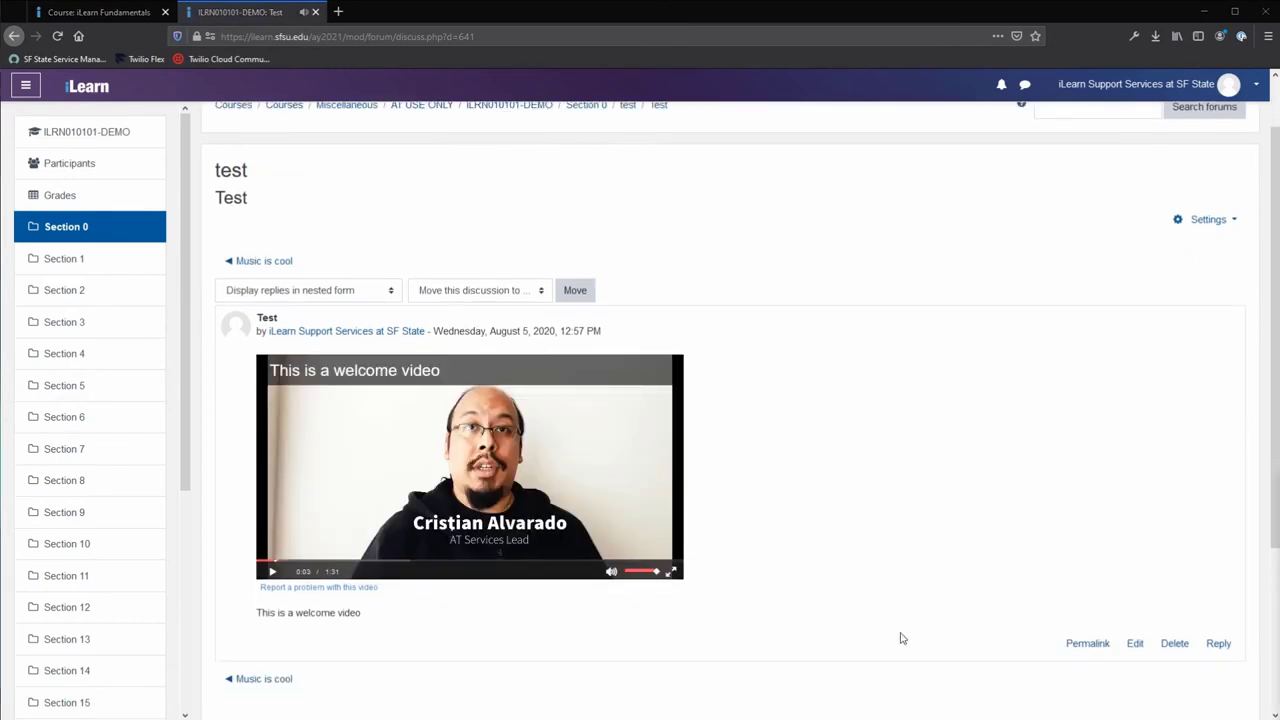